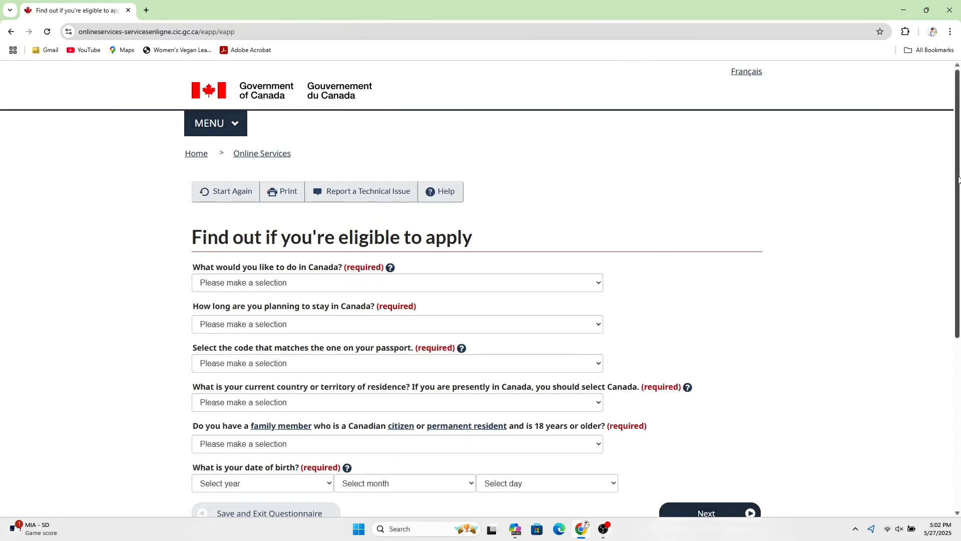
- Scroll down to the unanswered questions of the eligibility questionnaire
scroll(958, 180, "down", 1)
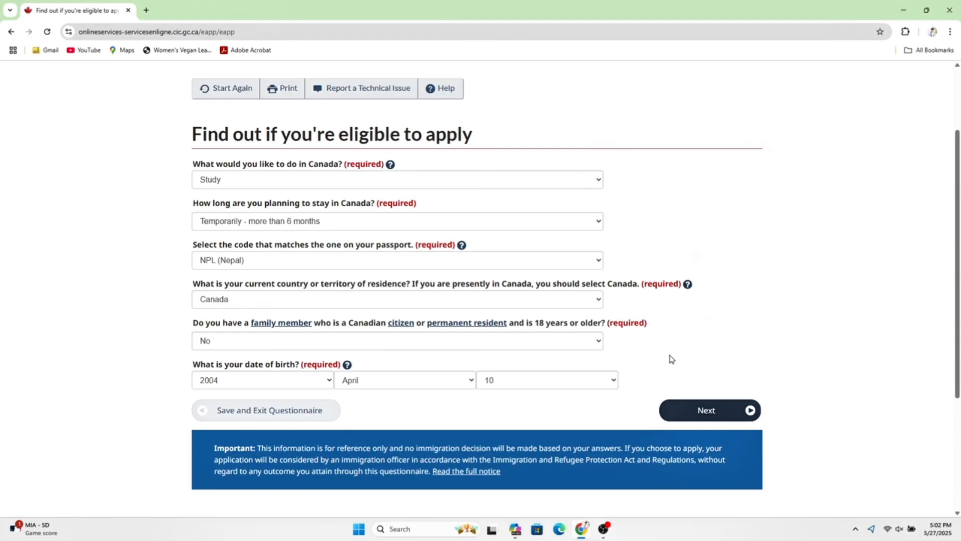
- Submit Study, over 6 months, Nepal passport, Canada residence, no sponsor and birth date
left_click(704, 411)
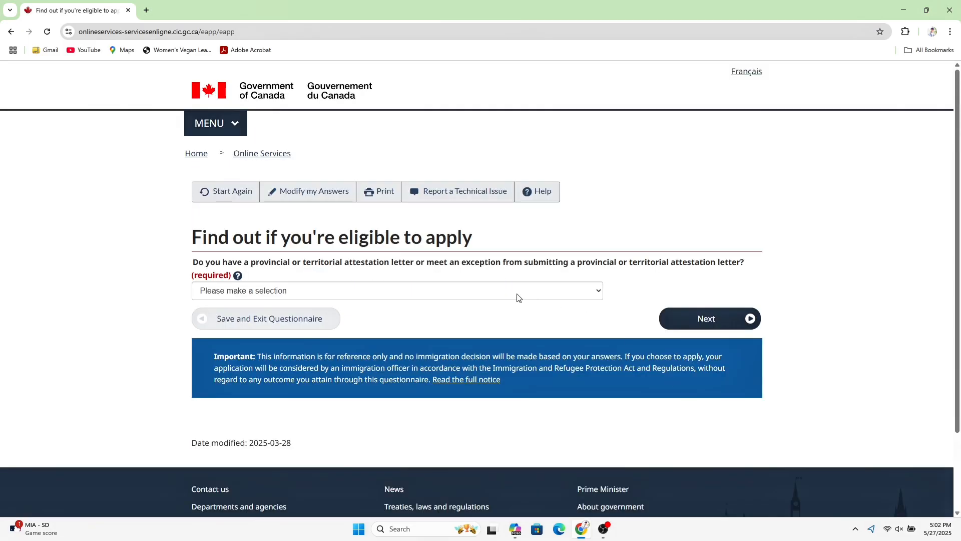
- Claim the attestation-letter exception, answer No to US permanent residency, and pick Student status
left_click(510, 291)
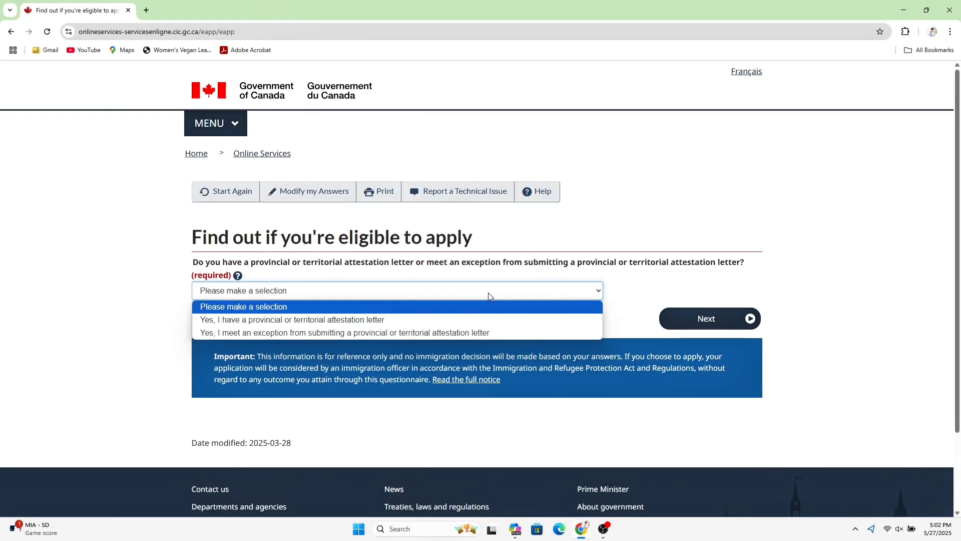
left_click(437, 335)
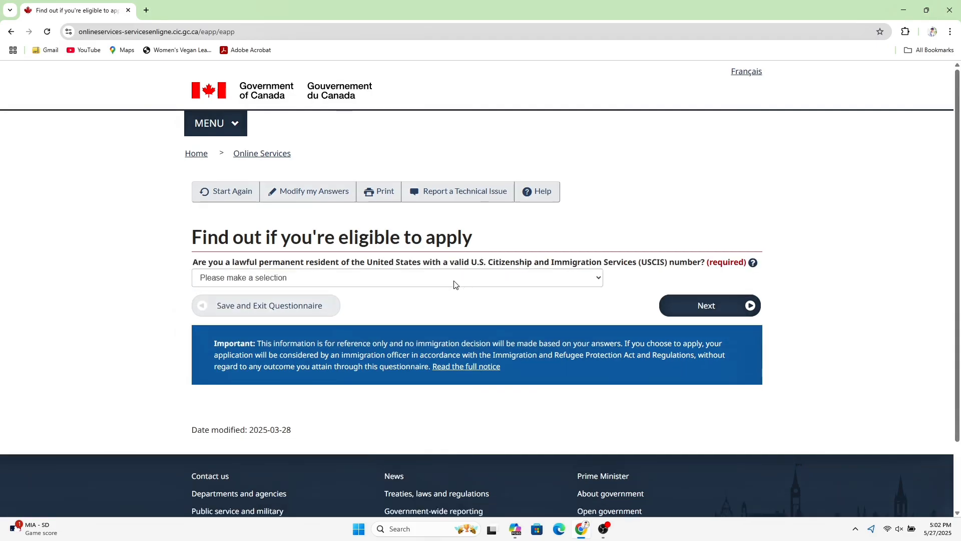
left_click(455, 282)
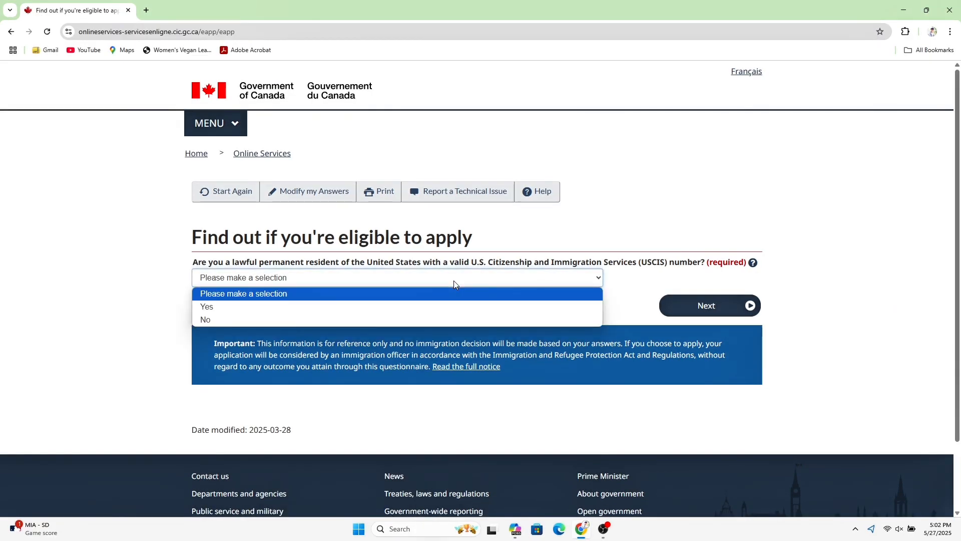
left_click(397, 320)
left_click(695, 303)
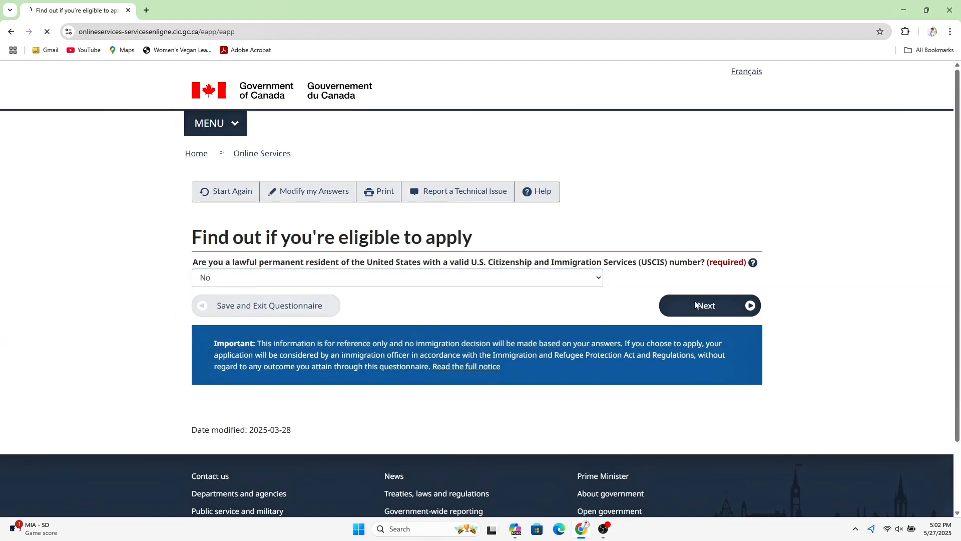
left_click(555, 282)
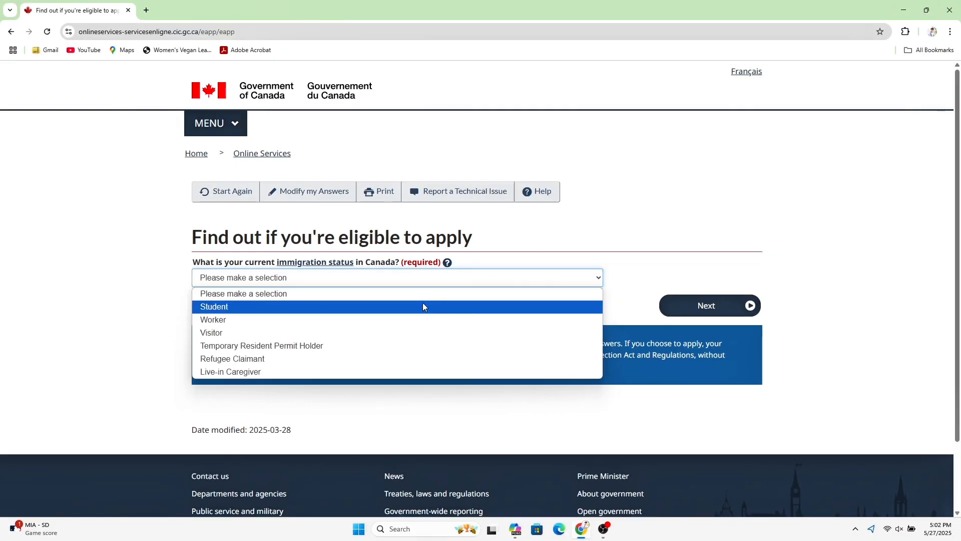
left_click(422, 305)
- Submit Student status, then choose Never Married/Single and Ontario to see eligibility results
left_click(711, 305)
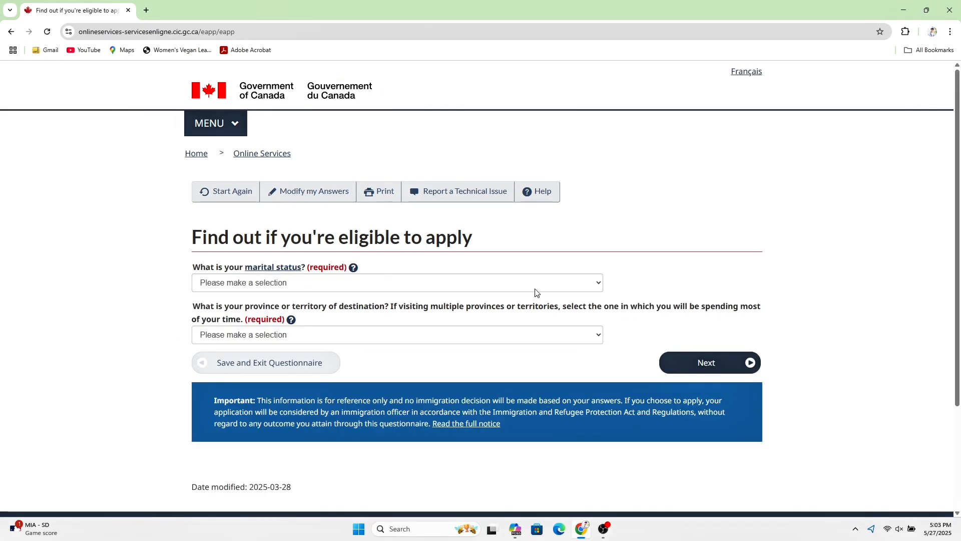
left_click(485, 289)
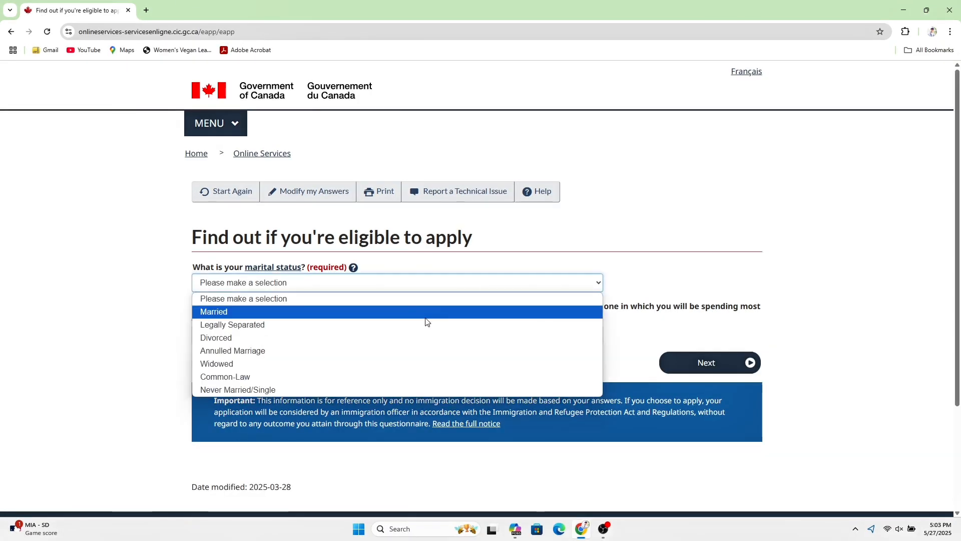
left_click(388, 390)
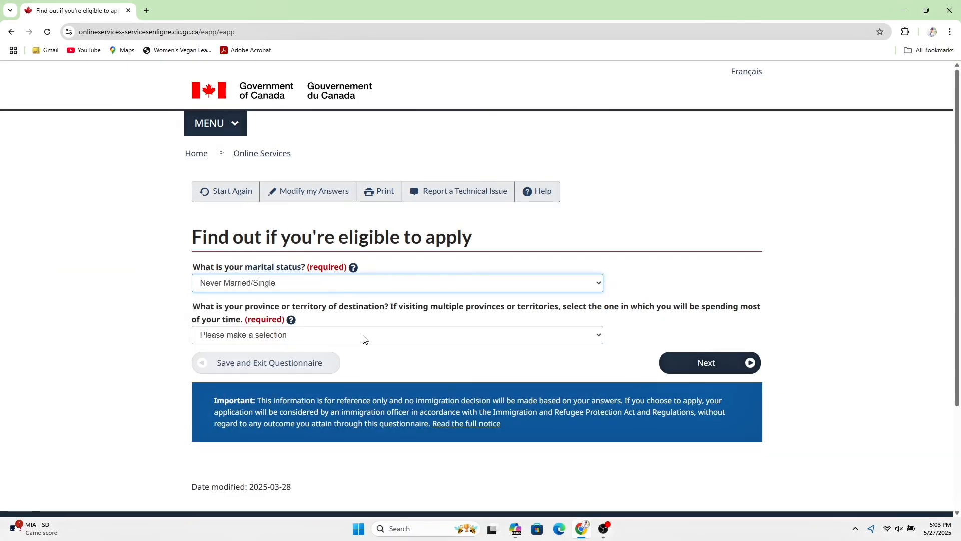
left_click(363, 337)
left_click(303, 272)
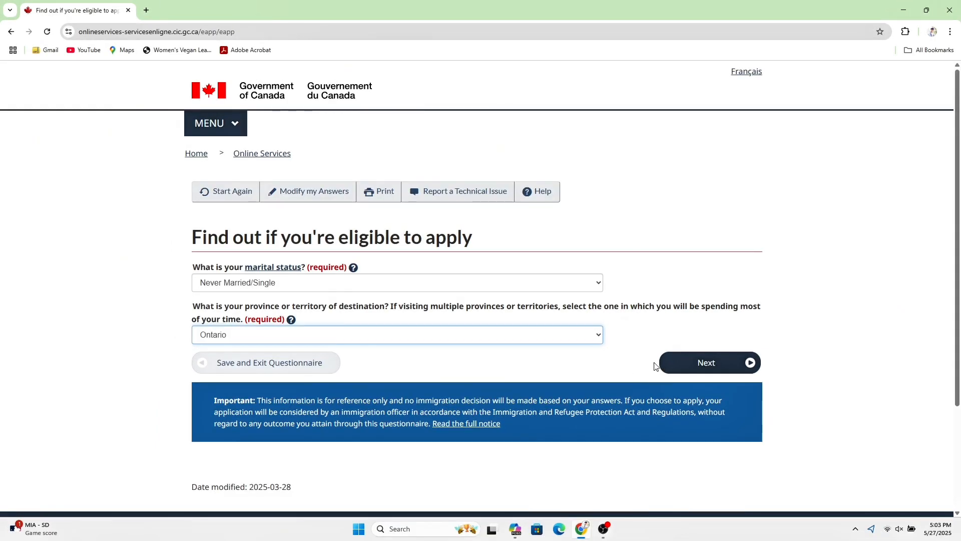
left_click(680, 364)
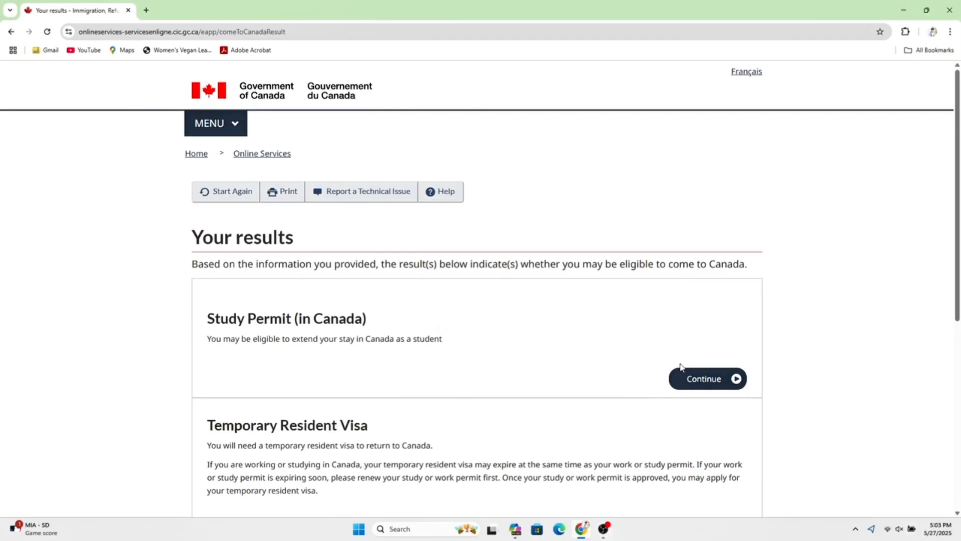
- Start the in-Canada Study Permit checklist: no accompanying family, apply for a CoOp Work Permit
left_click(715, 379)
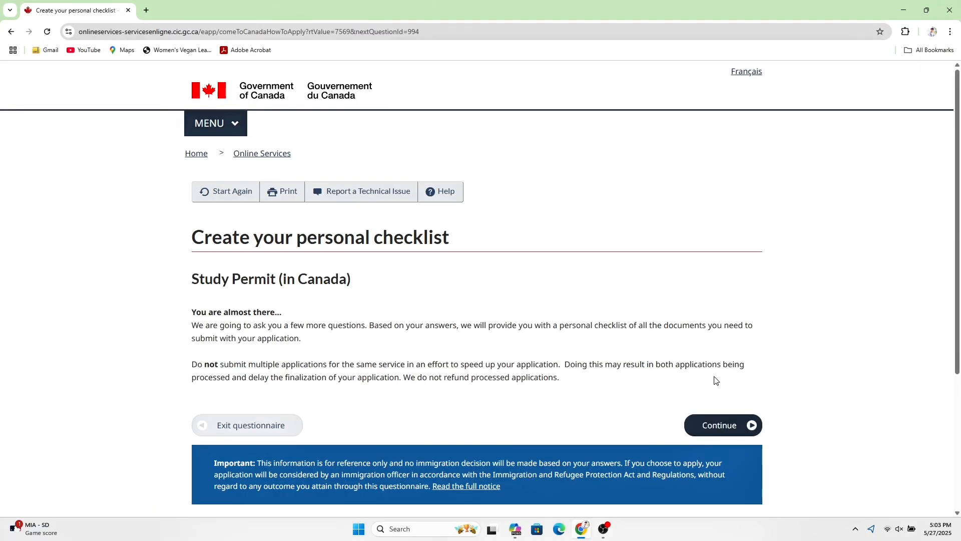
left_click(734, 430)
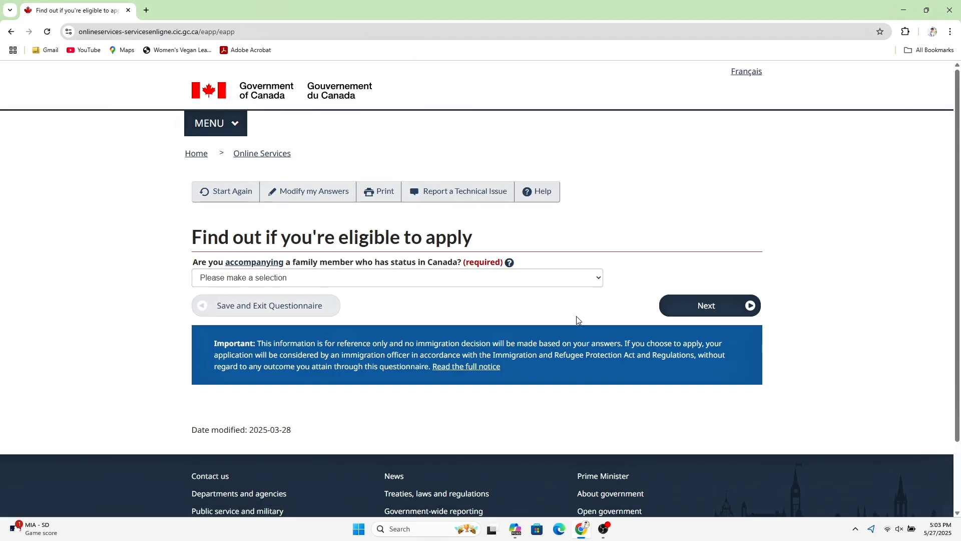
left_click(547, 283)
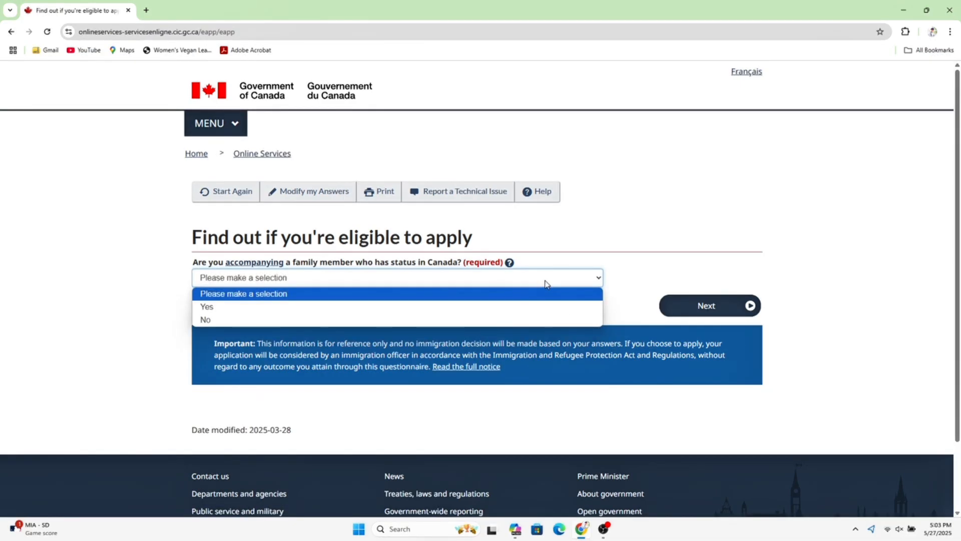
left_click(482, 319)
left_click(710, 302)
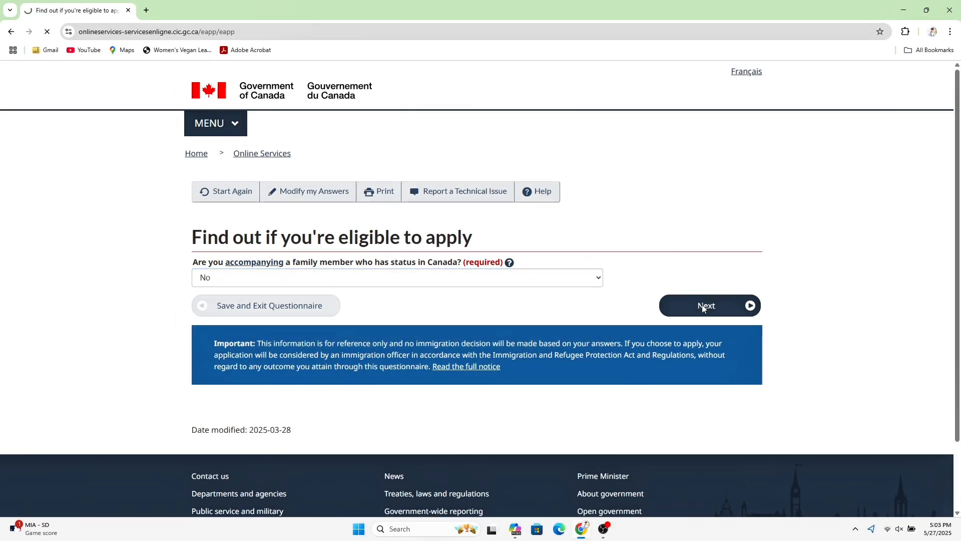
left_click(528, 281)
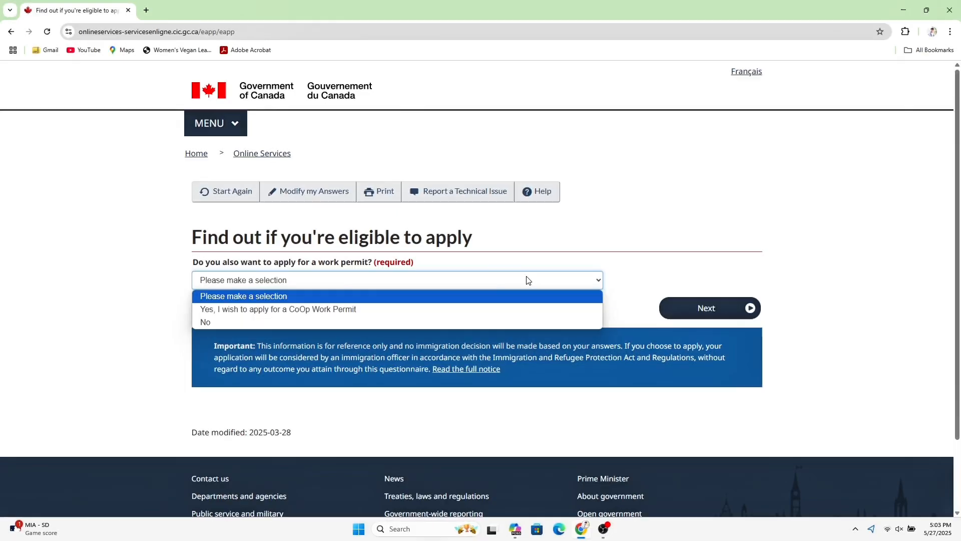
left_click(439, 310)
left_click(690, 307)
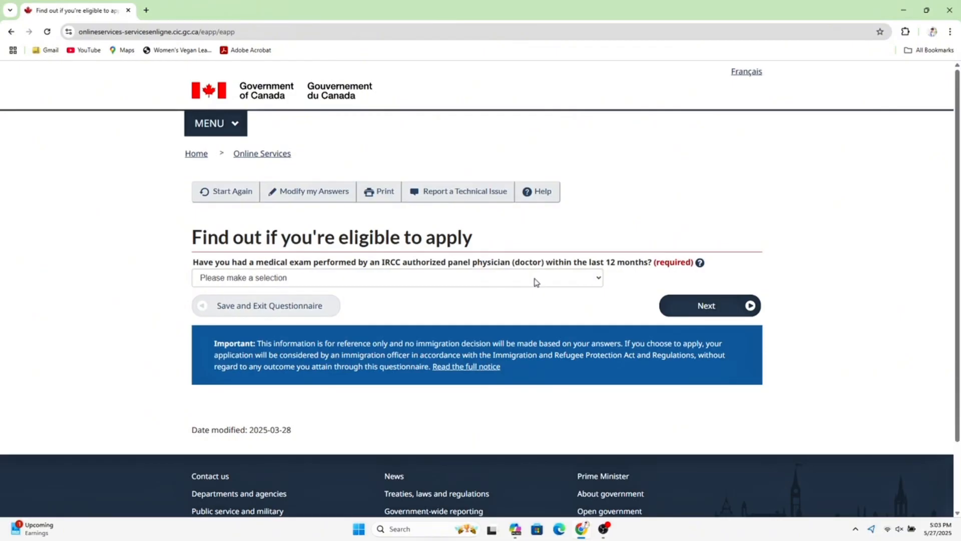
- Answer No to the recent medical exam and to fitting the listed medical categories
left_click(536, 282)
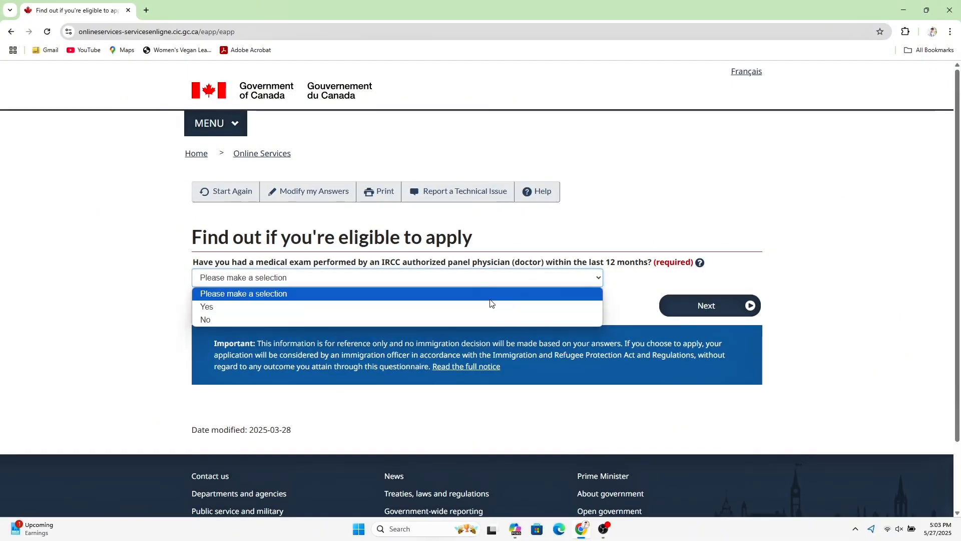
left_click(456, 317)
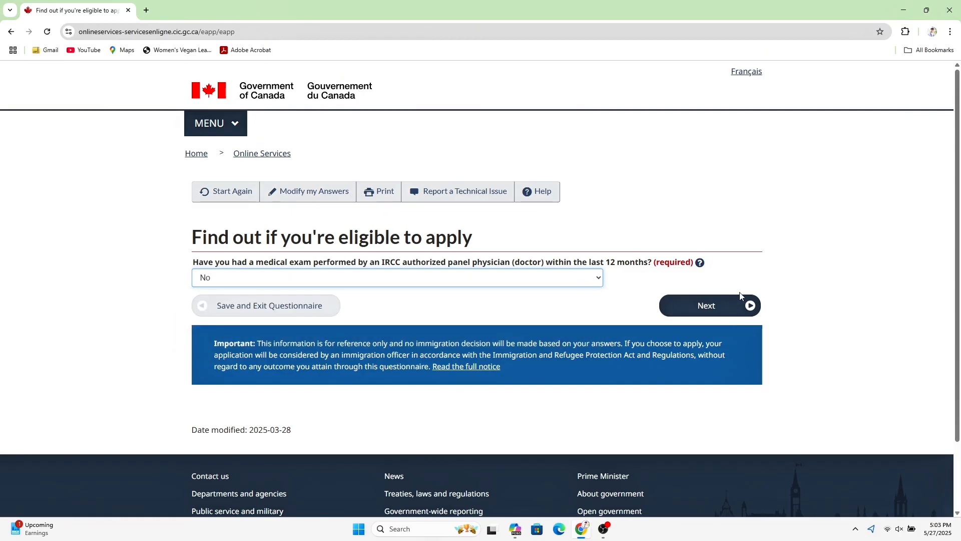
left_click(728, 307)
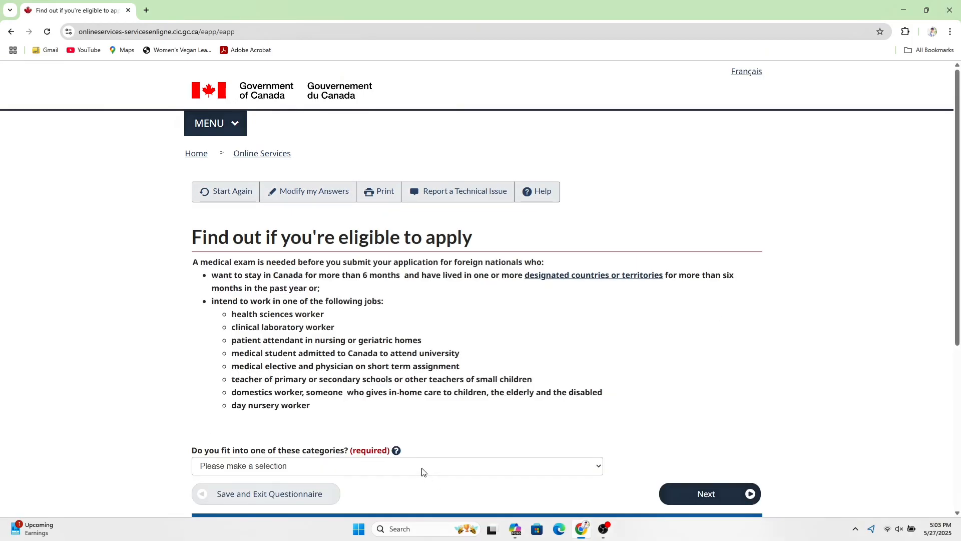
left_click(422, 468)
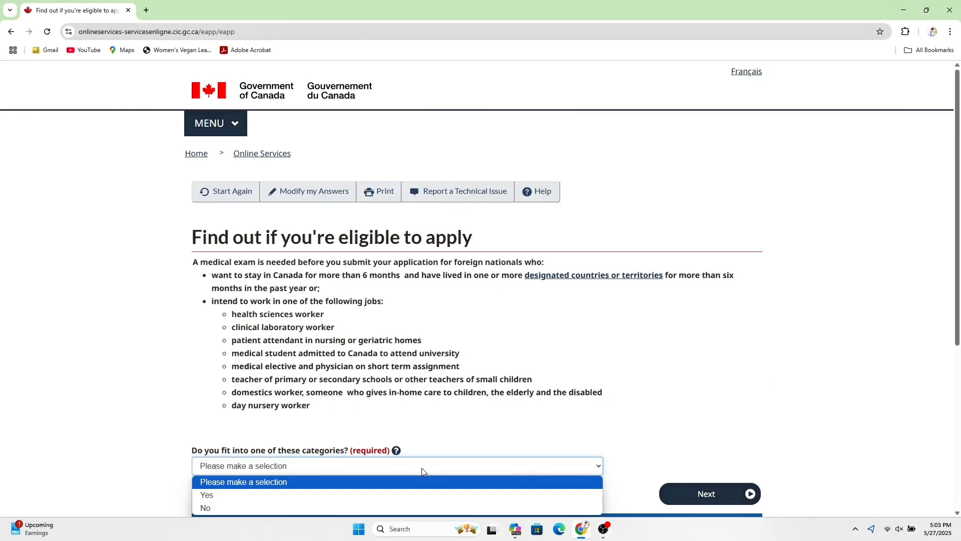
left_click(356, 508)
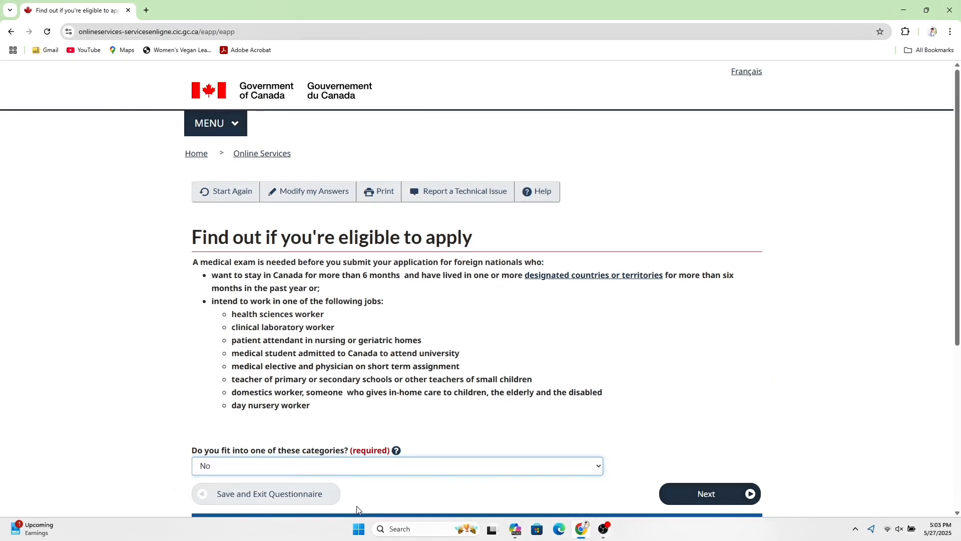
left_click(687, 491)
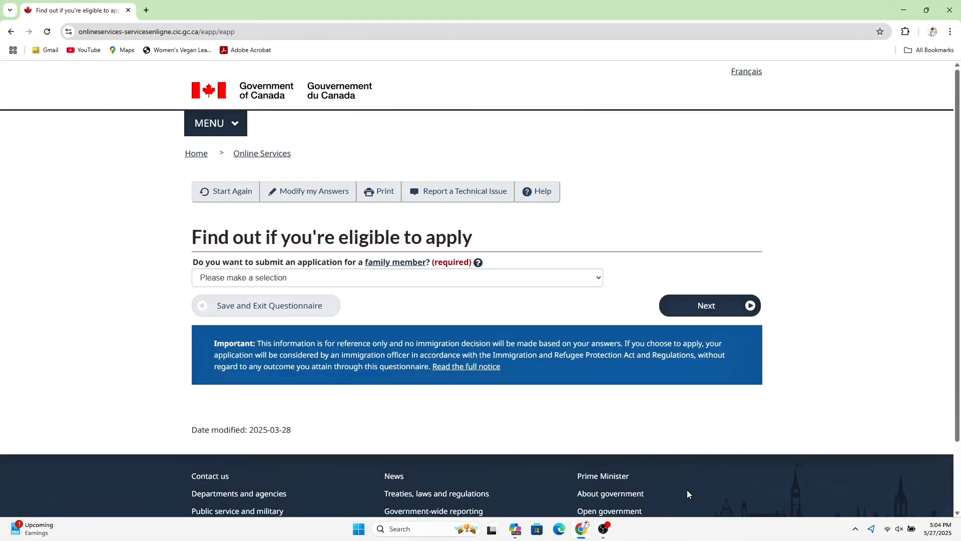
- Answer No to applying for a family member and to giving someone application access
left_click(394, 283)
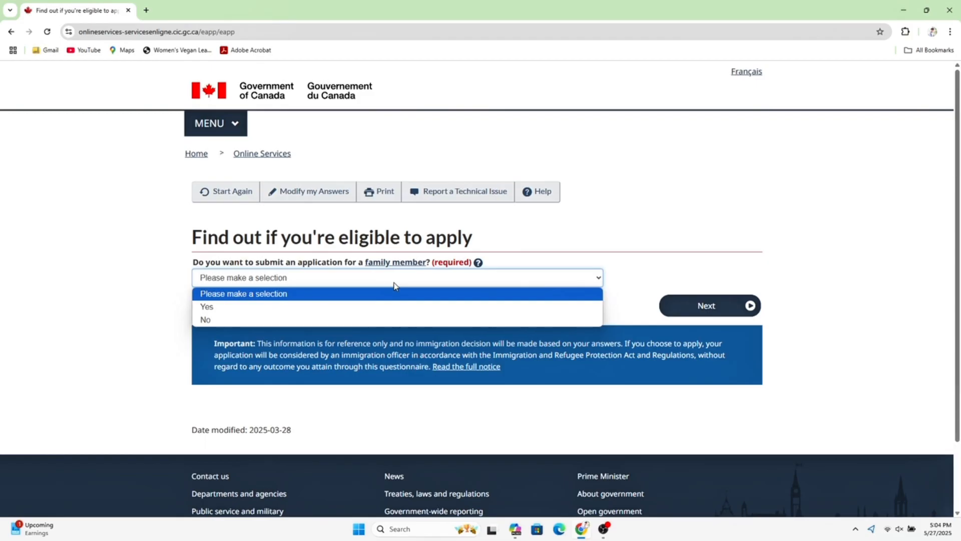
left_click(311, 318)
left_click(703, 305)
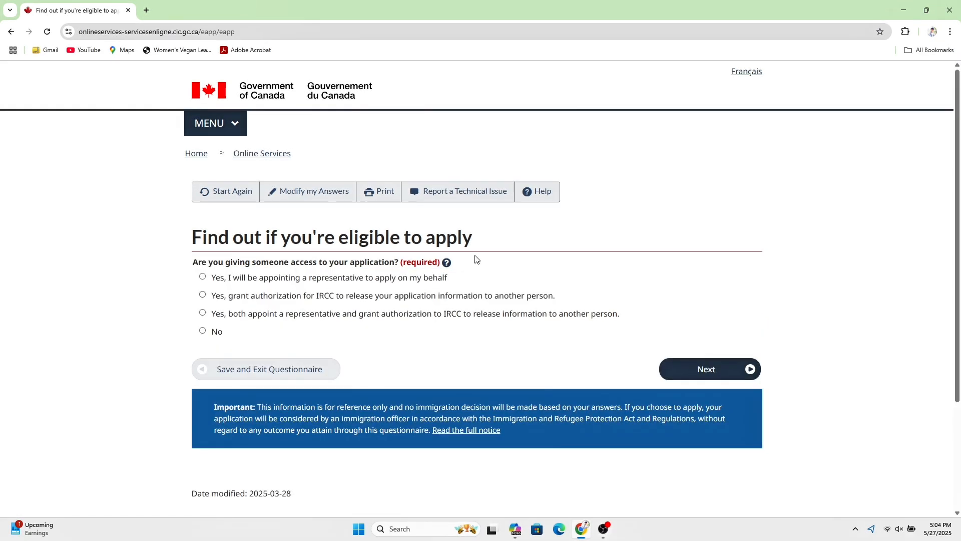
left_click(202, 332)
left_click(694, 368)
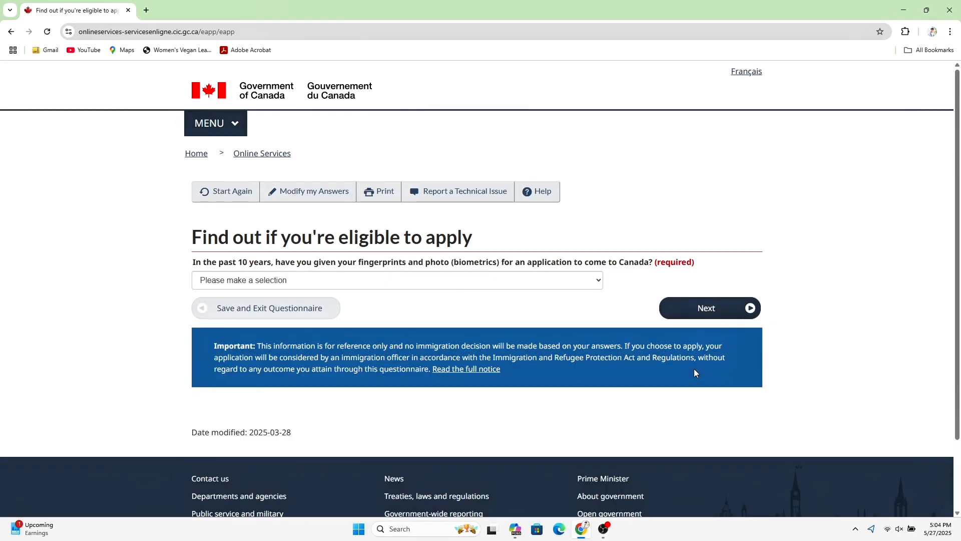
- Answer yes to previous biometrics and to paying the application fees
left_click(306, 285)
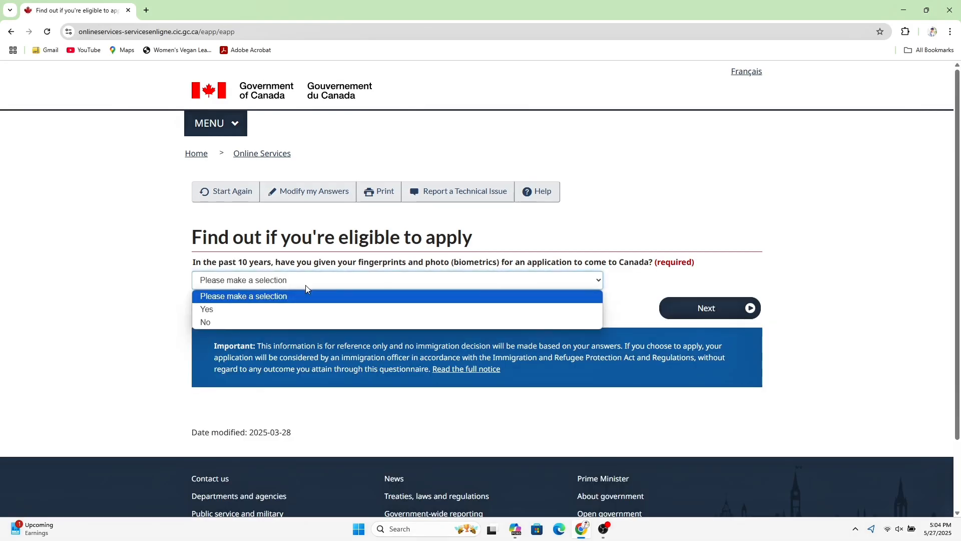
left_click(275, 311)
left_click(701, 314)
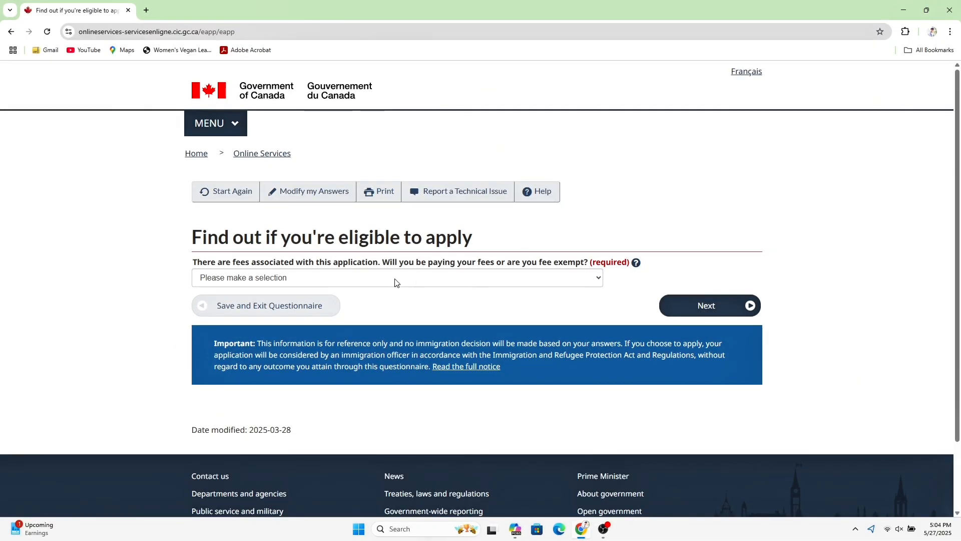
left_click(366, 284)
left_click(323, 306)
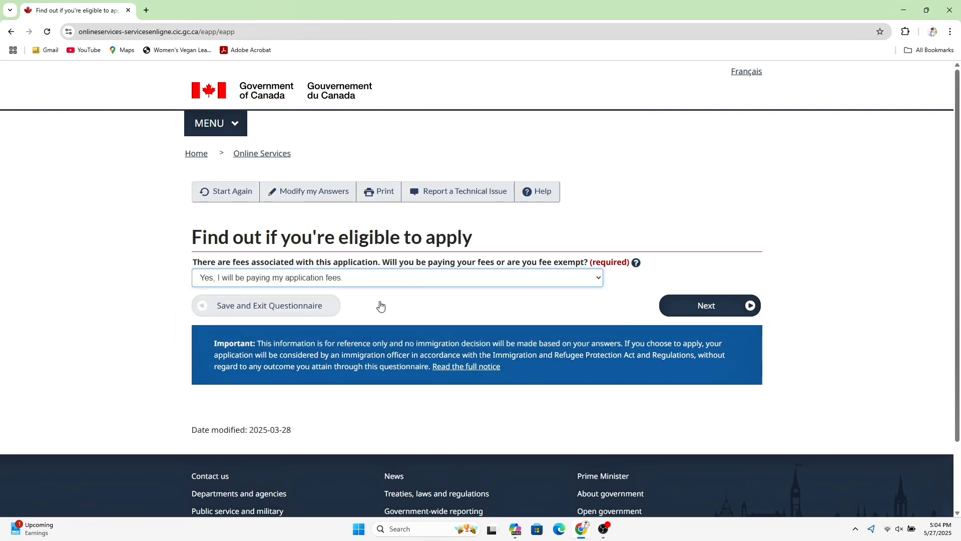
left_click(706, 305)
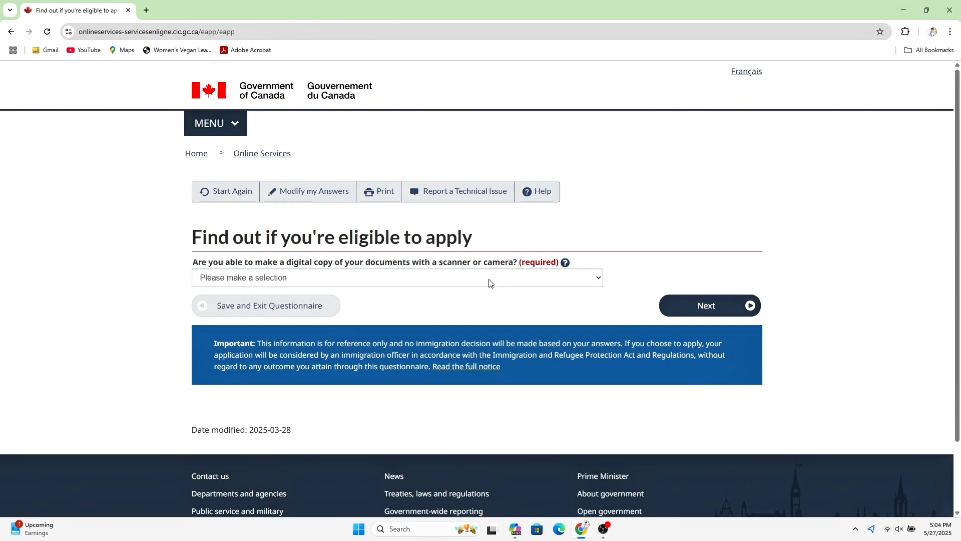
- Answer yes to digital document copies and online fee payment, reaching the answer review
left_click(488, 277)
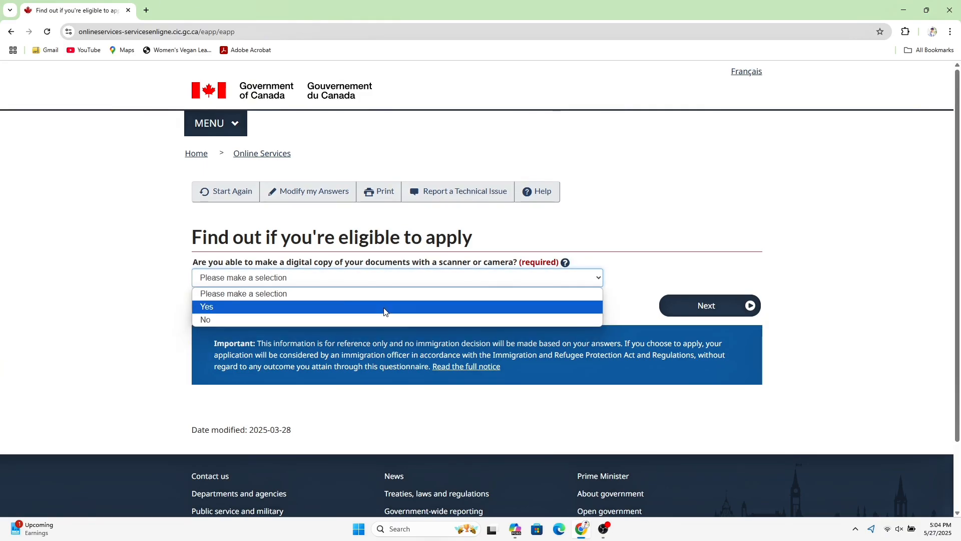
left_click(385, 307)
left_click(753, 309)
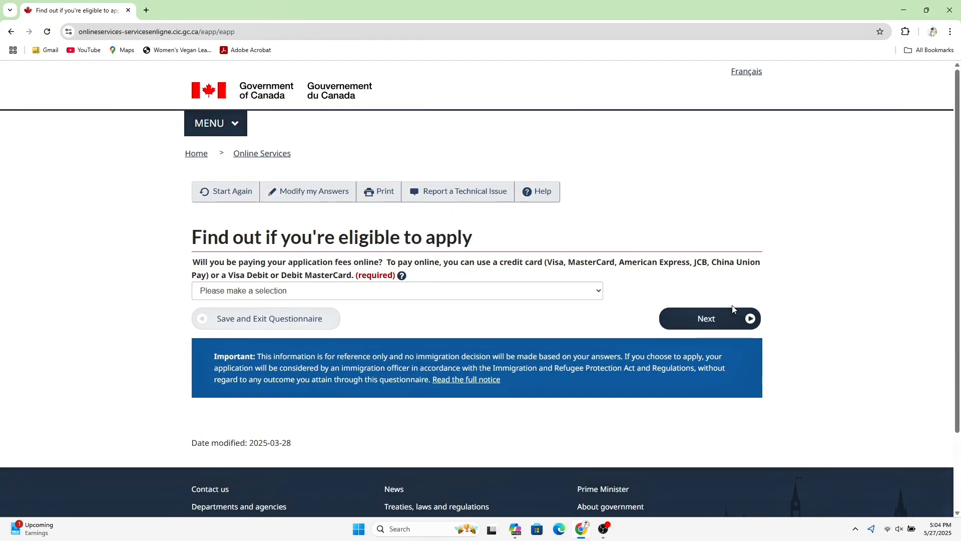
left_click(554, 294)
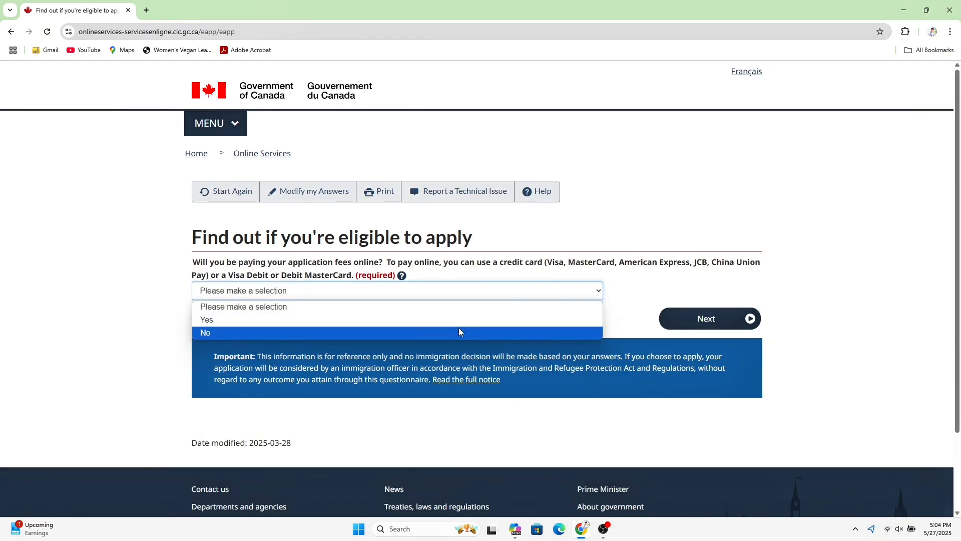
left_click(459, 323)
left_click(755, 328)
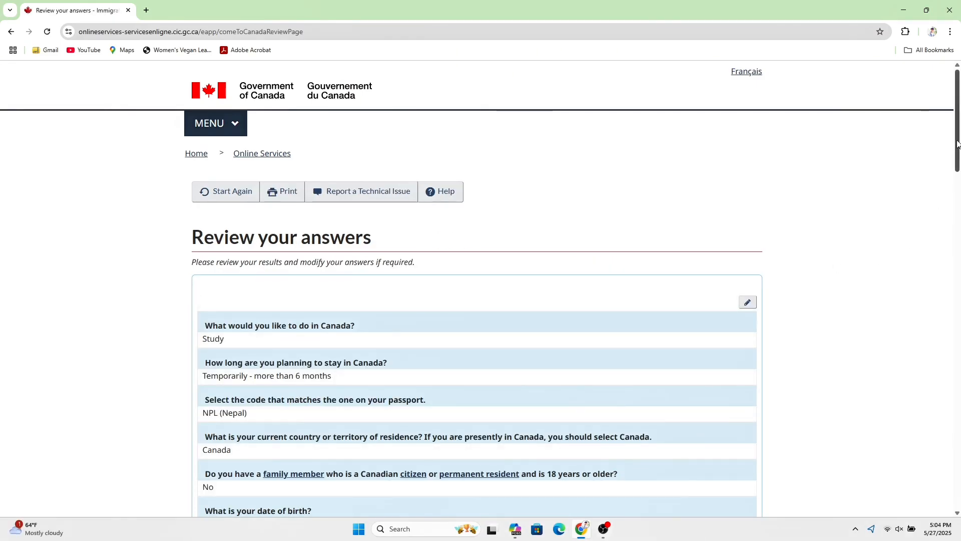
- Continue past the answer review and submission instructions to the IMM5709 document checklist
left_click_drag(958, 144, 960, 486)
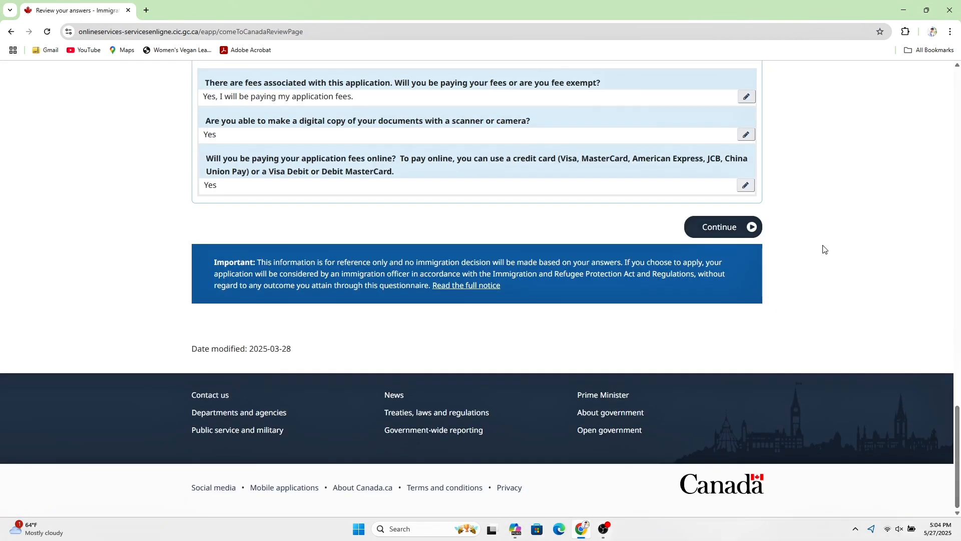
left_click(745, 229)
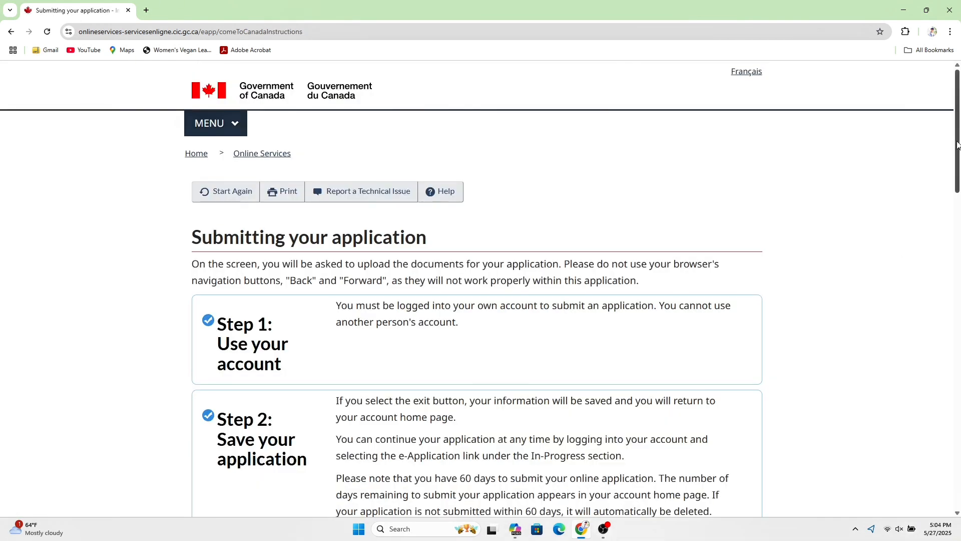
left_click_drag(959, 146, 959, 437)
left_click(715, 309)
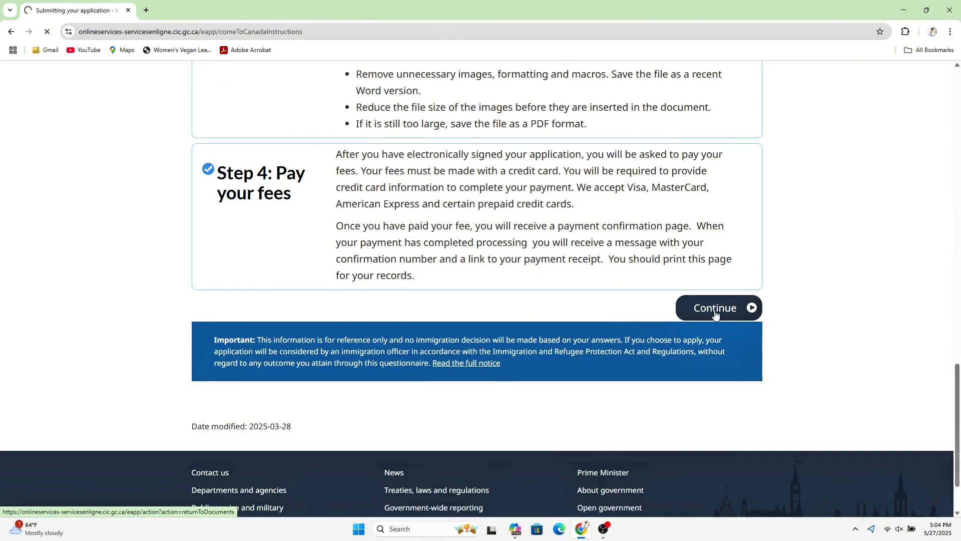
left_click_drag(959, 145, 958, 284)
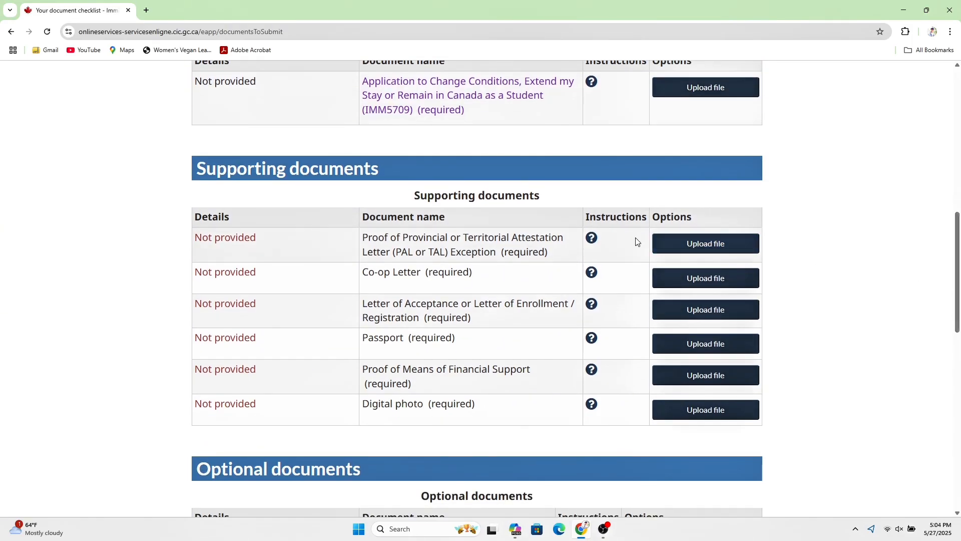
left_click(592, 239)
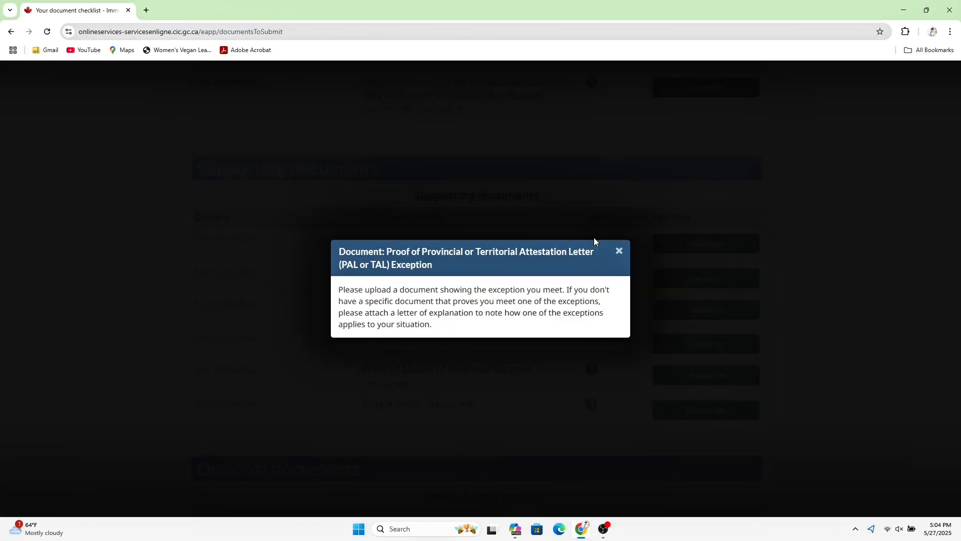
left_click(620, 252)
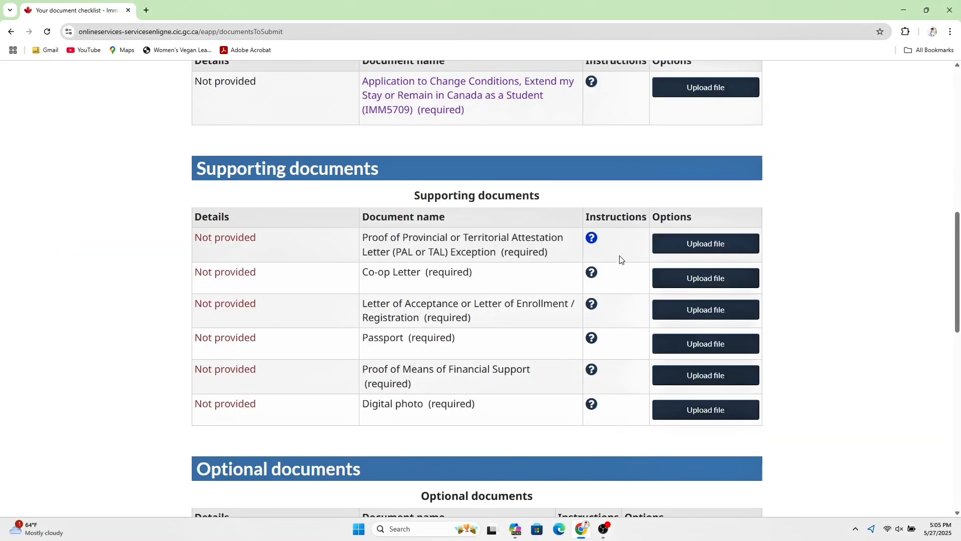
left_click(593, 277)
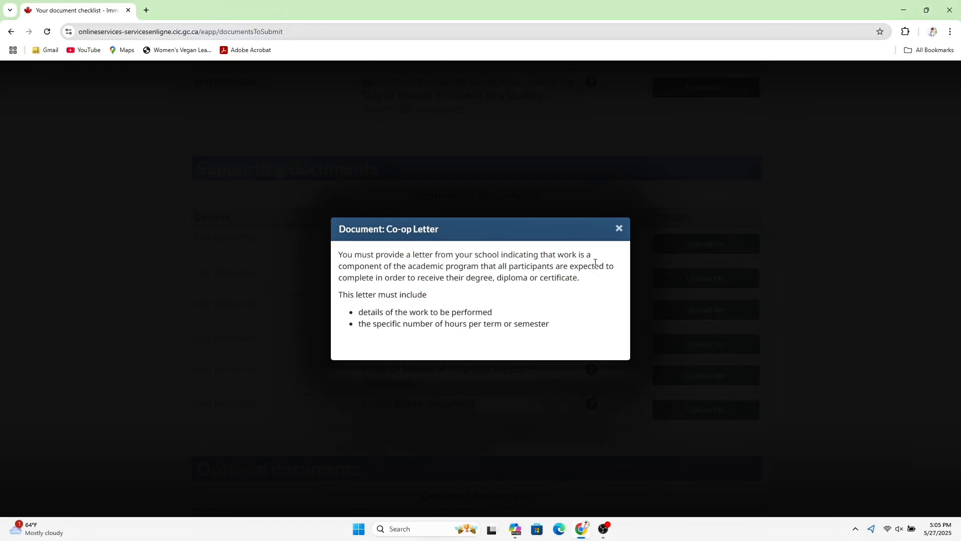
left_click(618, 230)
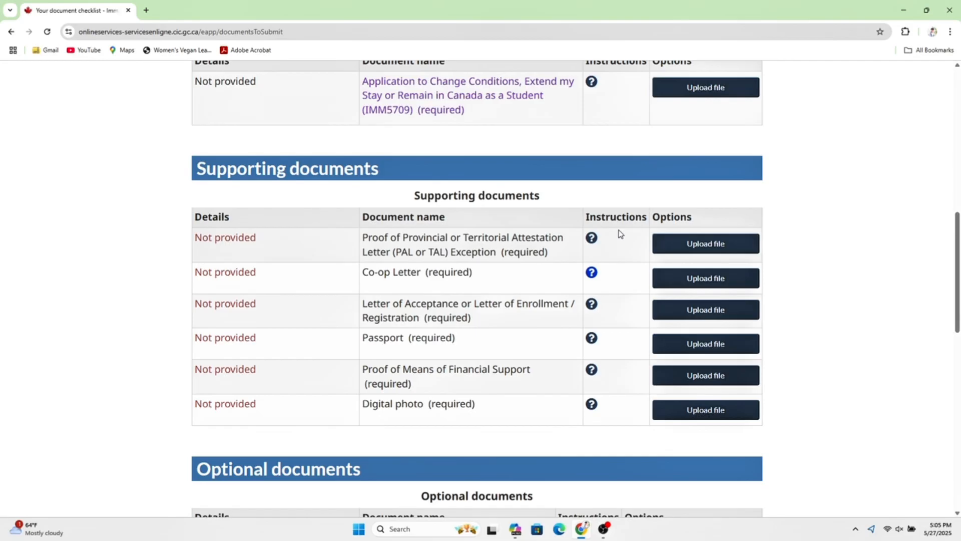
left_click(593, 307)
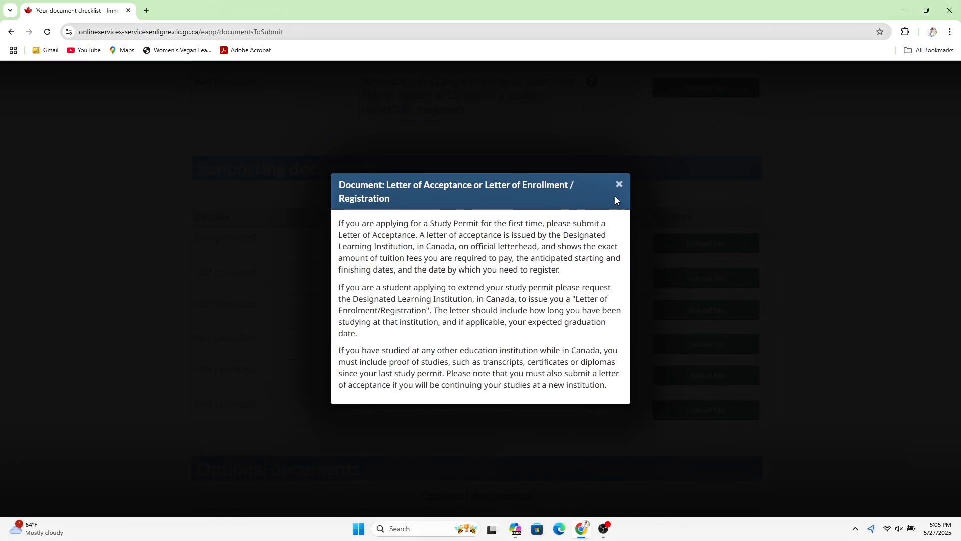
left_click(619, 184)
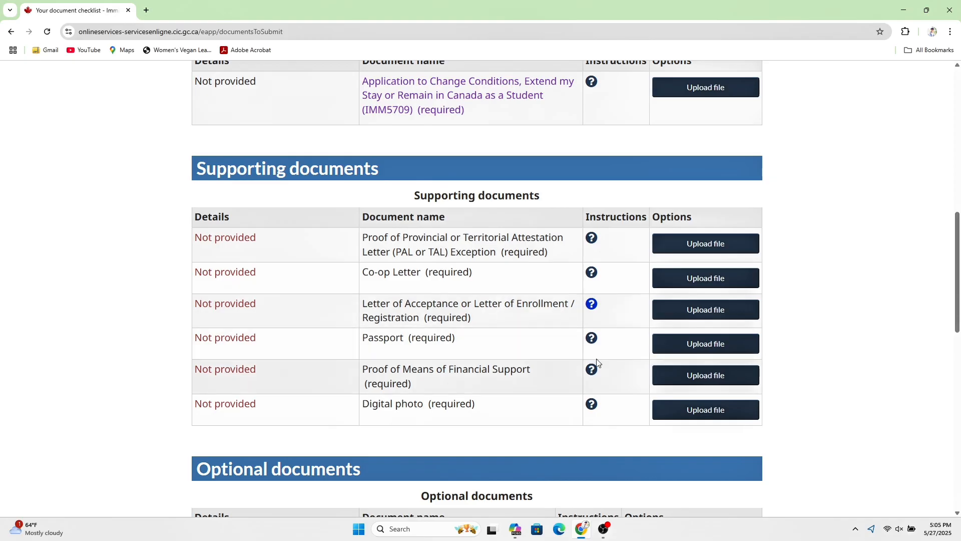
left_click(591, 339)
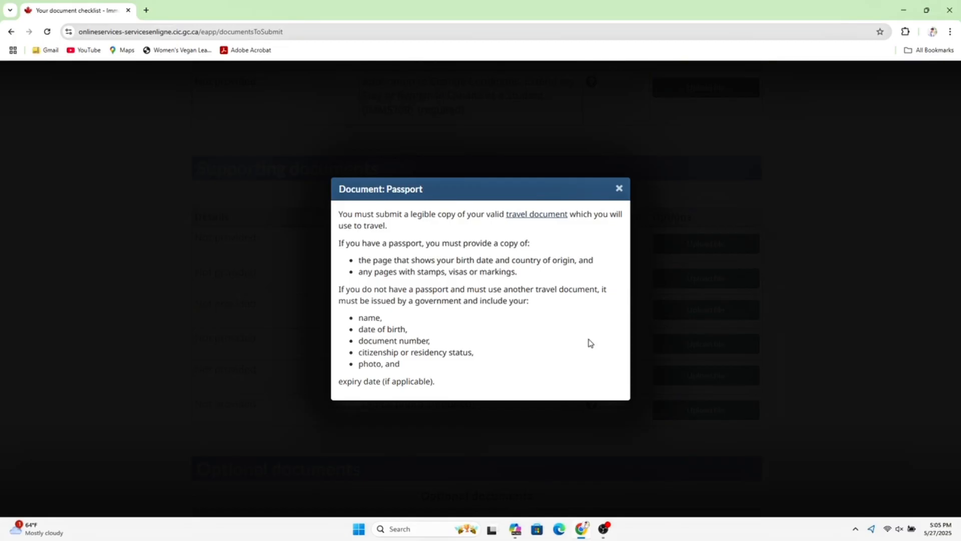
left_click(619, 188)
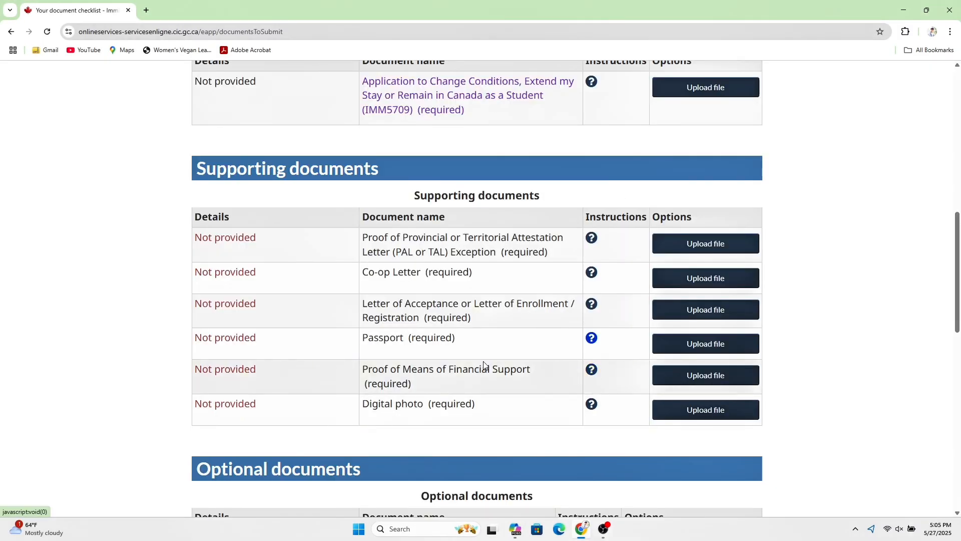
left_click(594, 373)
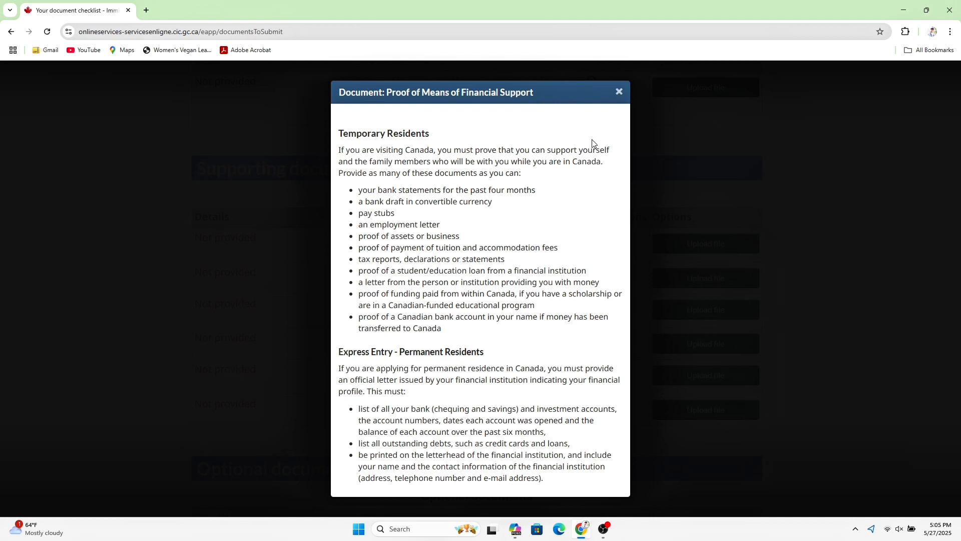
left_click(619, 93)
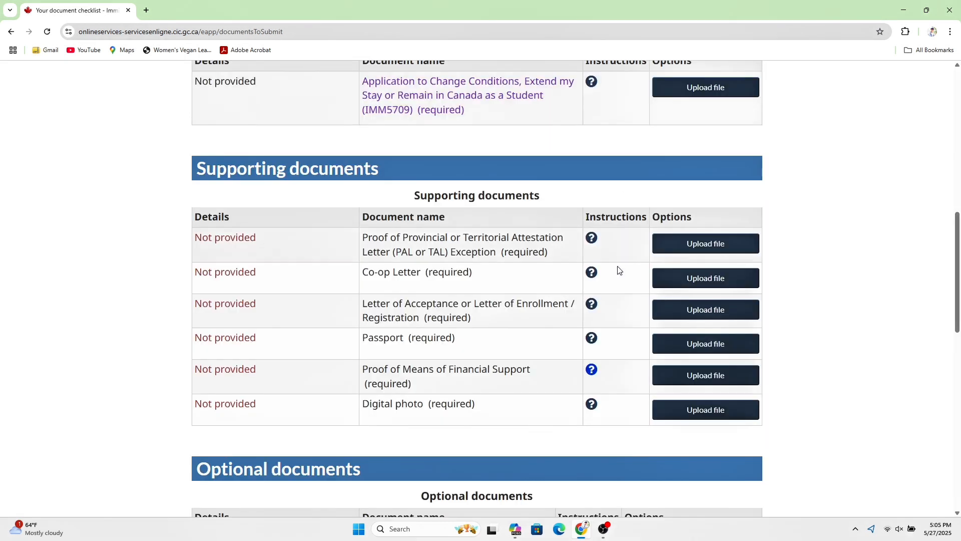
left_click(590, 406)
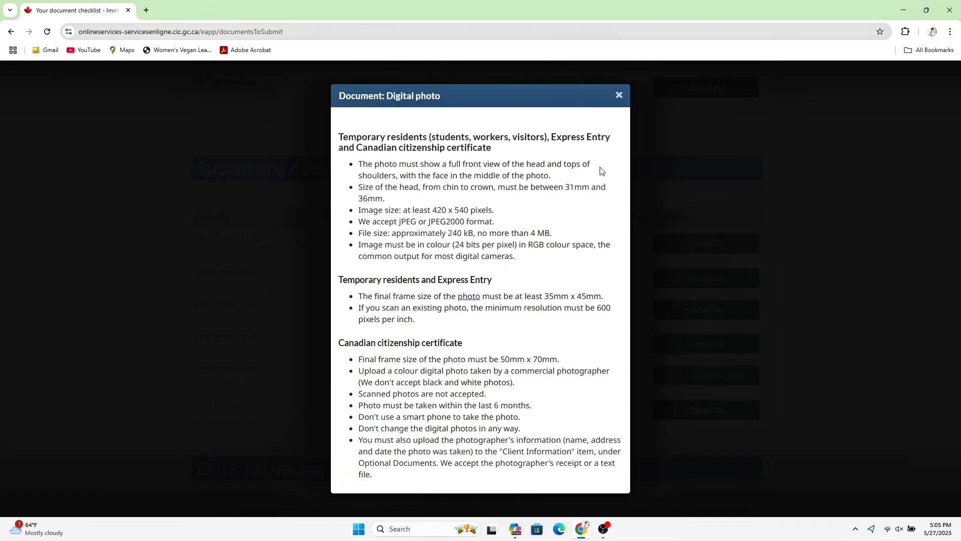
left_click(619, 94)
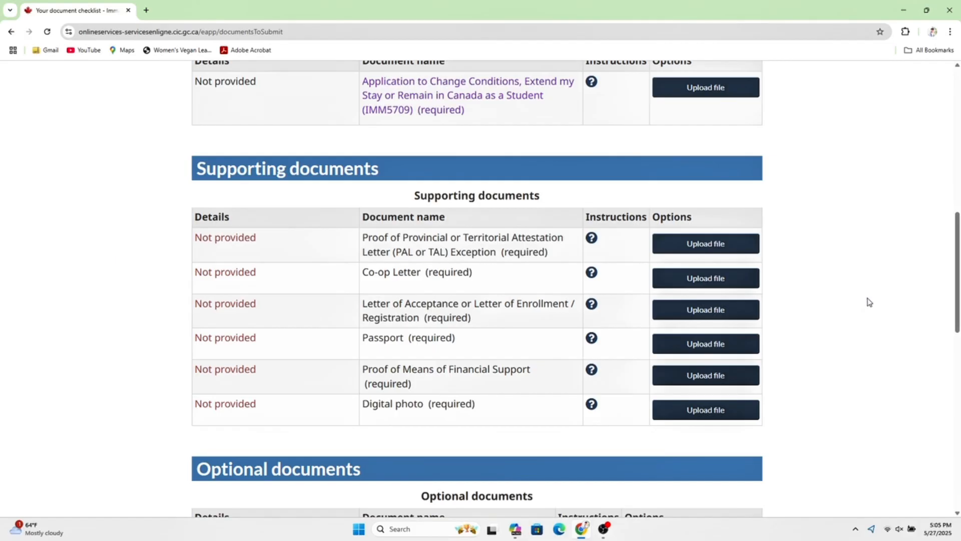
scroll(869, 301, "down", 5)
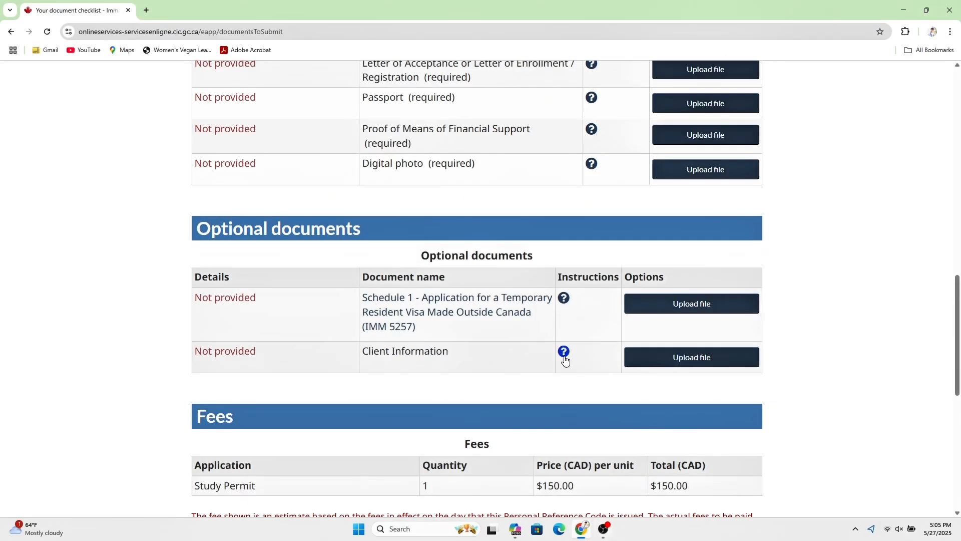
left_click(564, 354)
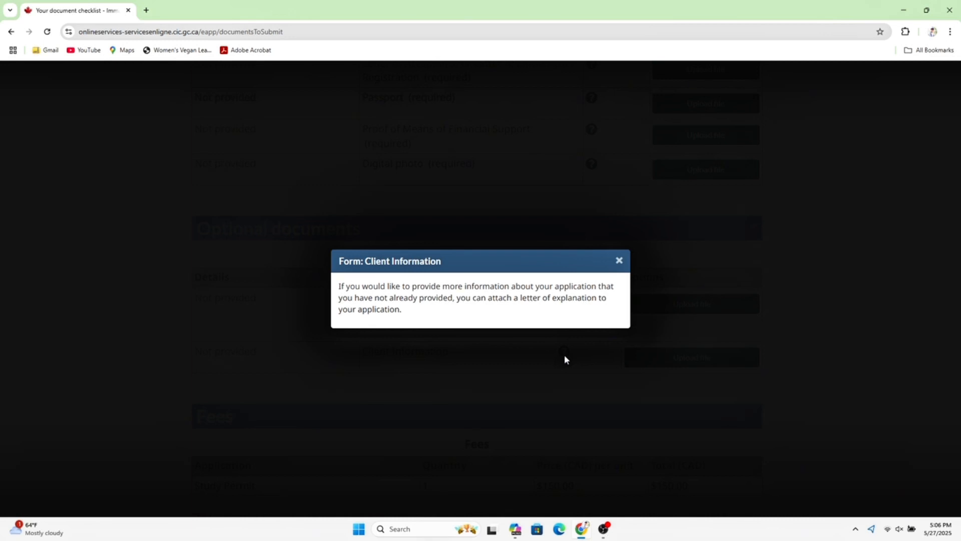
left_click(620, 261)
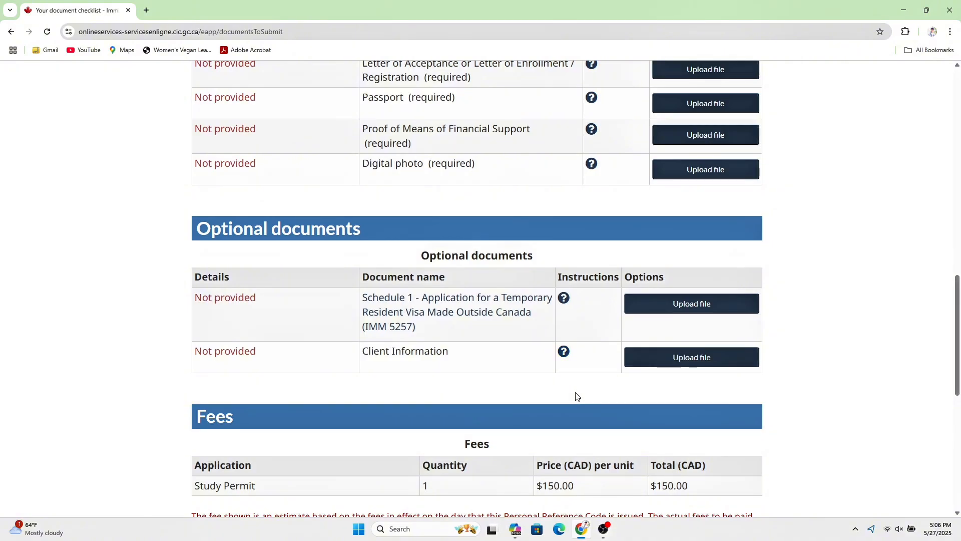
scroll(576, 396, "up", 6)
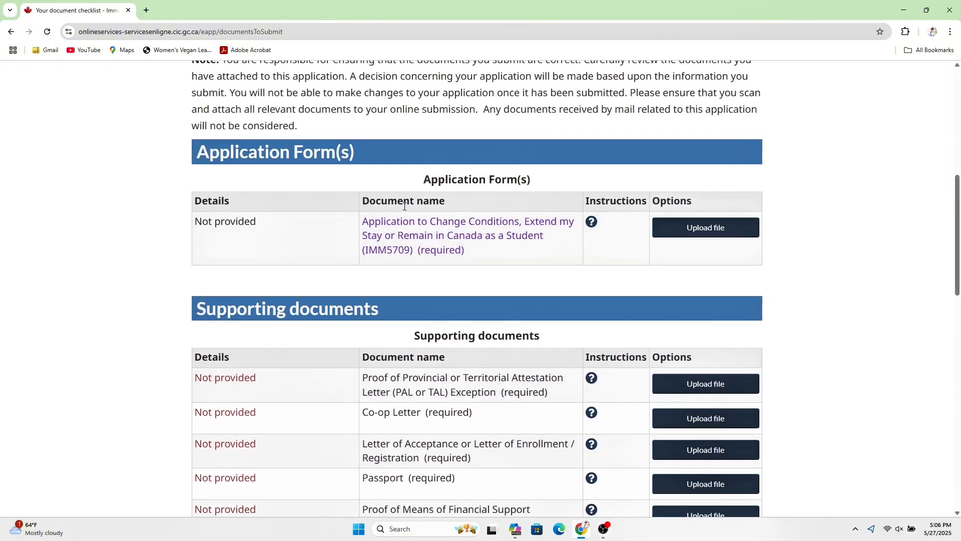
- Open the IMM 5709 form page and download its PDF into Adobe Acrobat
left_click(430, 236)
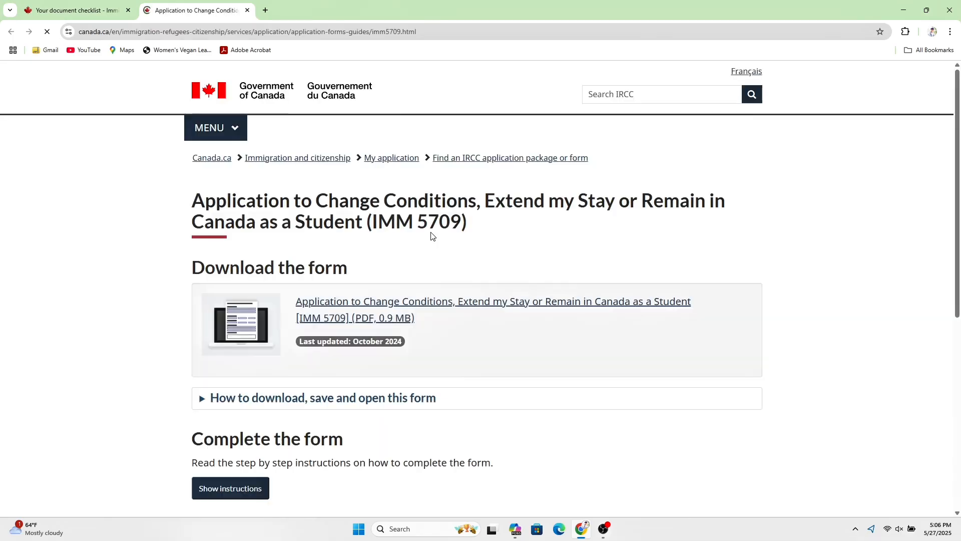
left_click(385, 307)
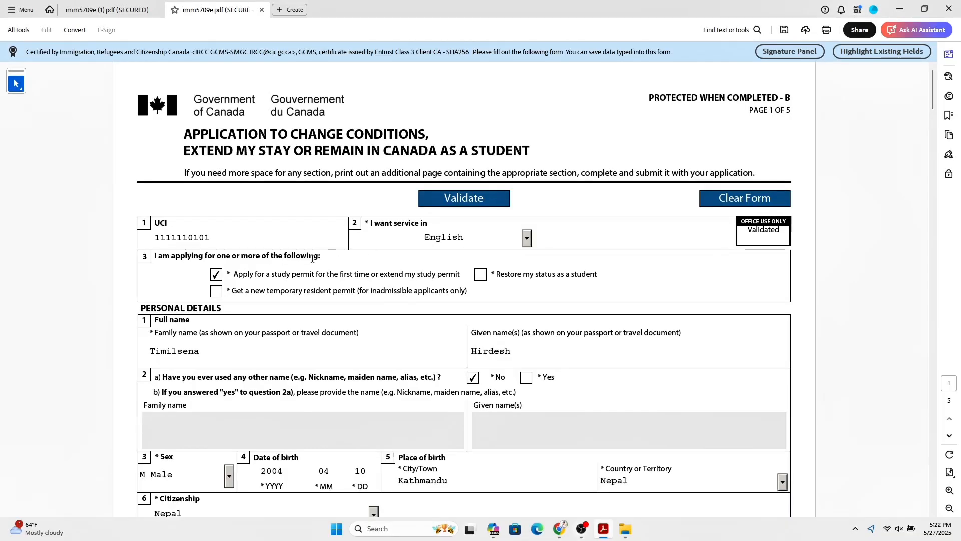
- Highlight the first-time study permit option on page 1, then scroll to page 2
left_click_drag(235, 274, 457, 277)
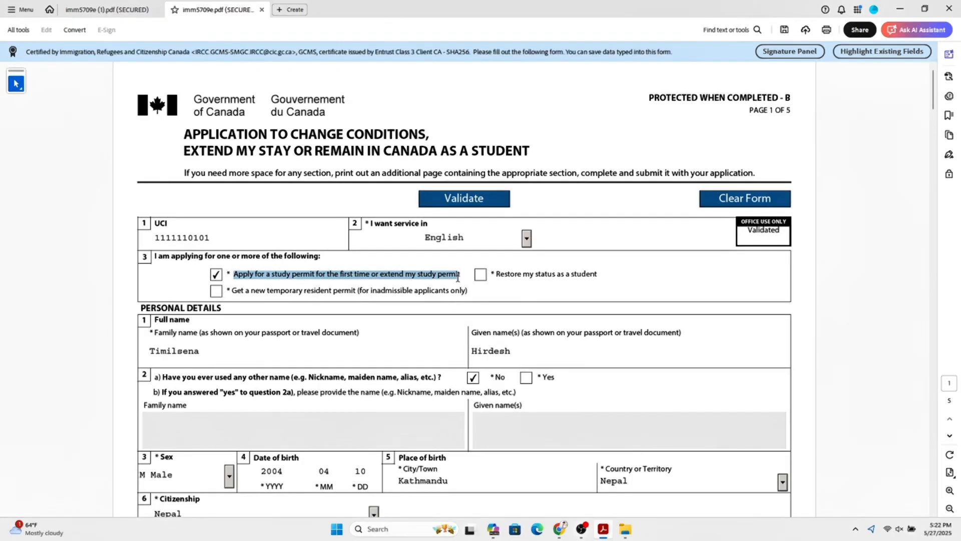
left_click(263, 333)
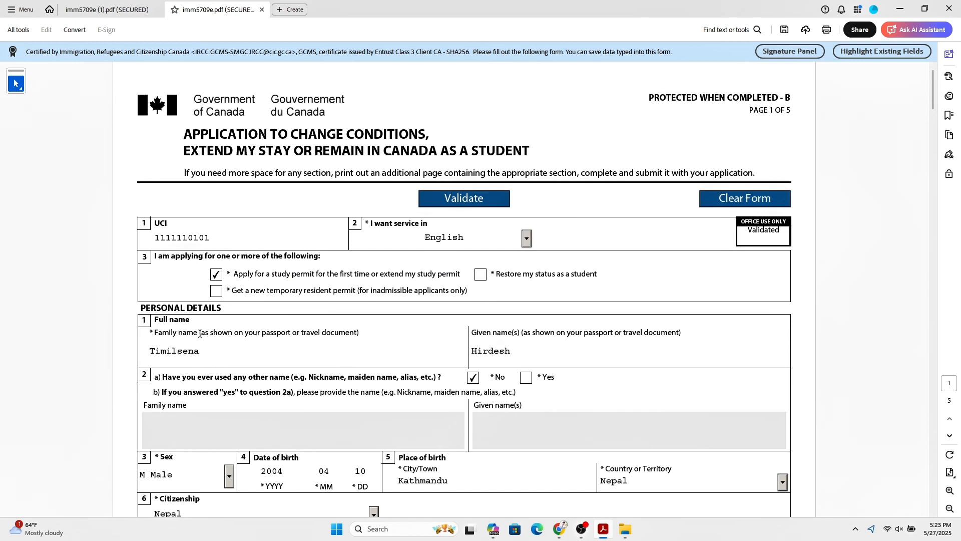
left_click_drag(935, 101, 935, 139)
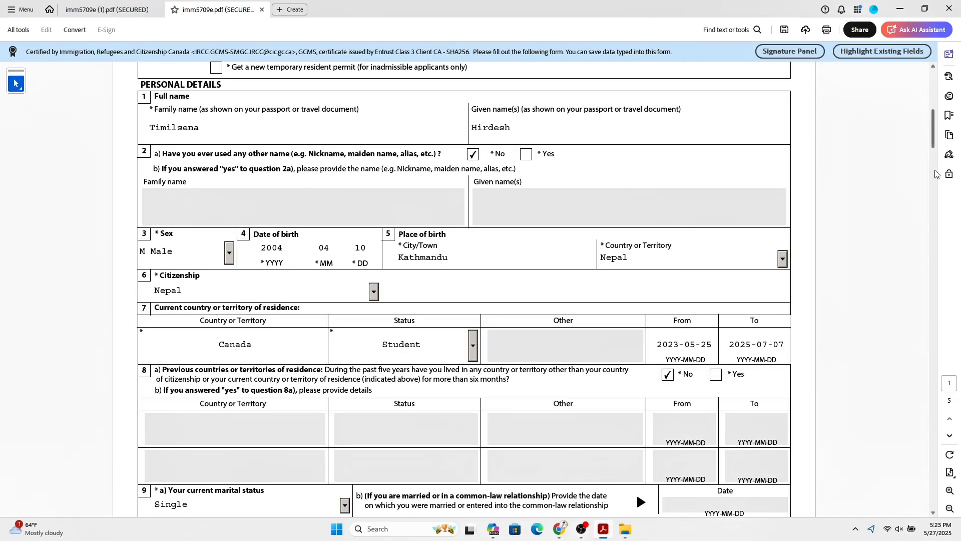
left_click_drag(934, 144, 935, 187)
scroll(326, 155, "up", 1)
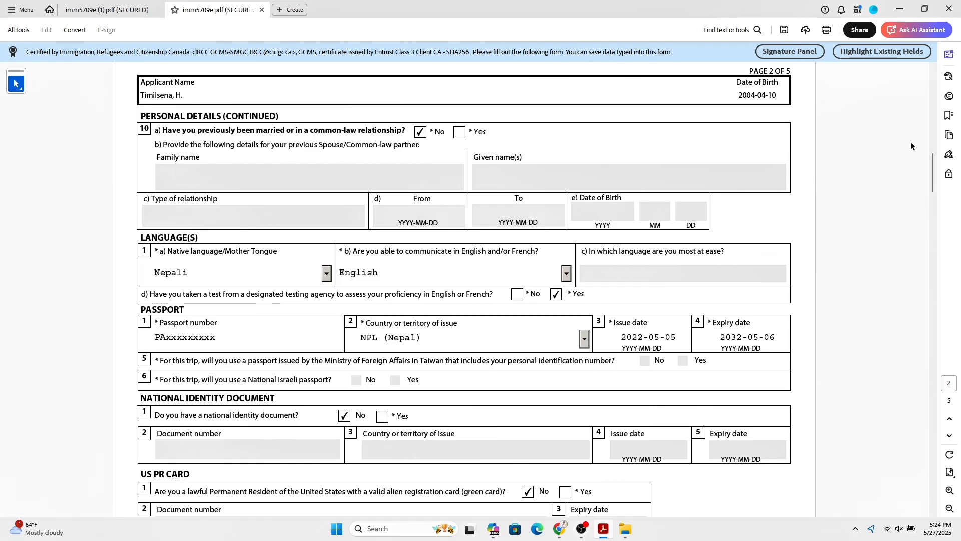
- Scroll through page 2's language, passport and contact details to page 3's Coming into Canada section
left_click_drag(933, 167, 937, 195)
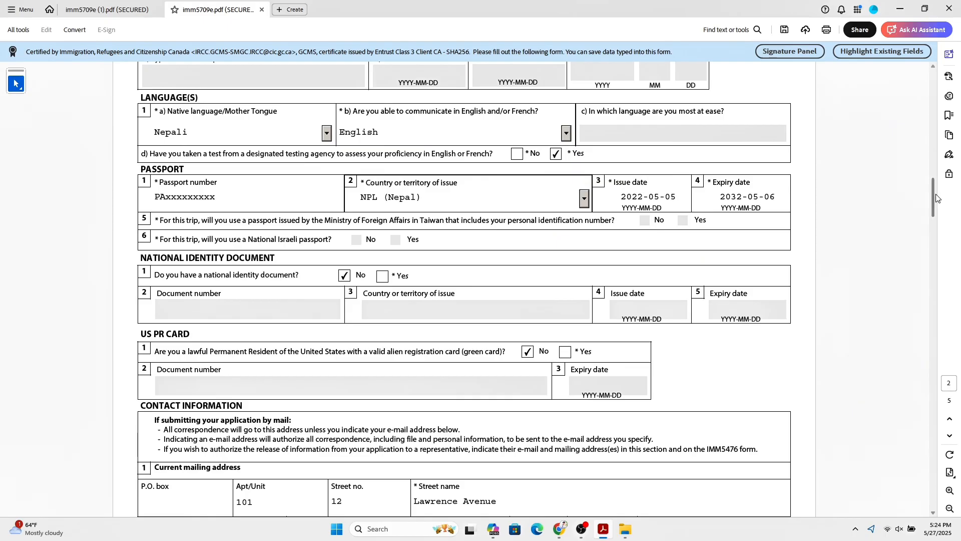
left_click_drag(936, 194, 936, 238)
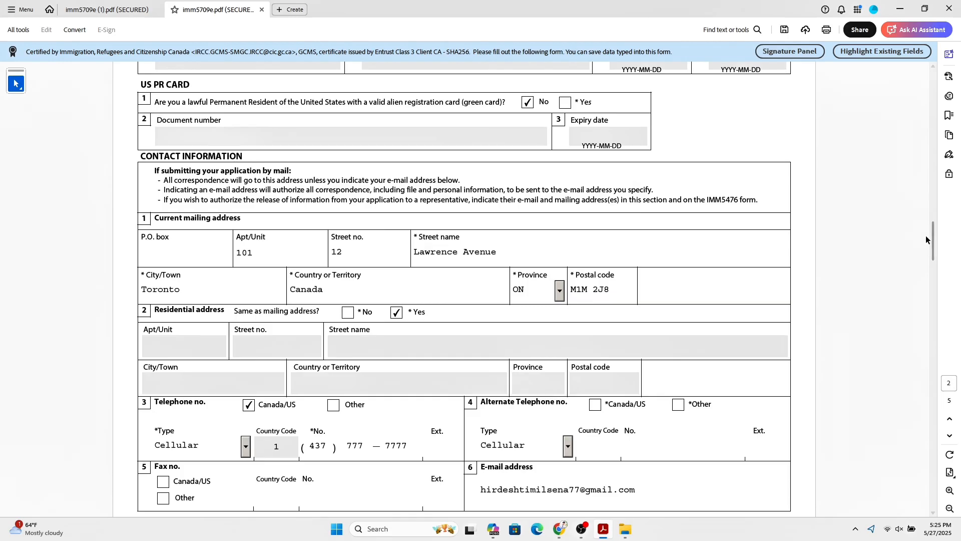
left_click_drag(934, 241, 939, 260)
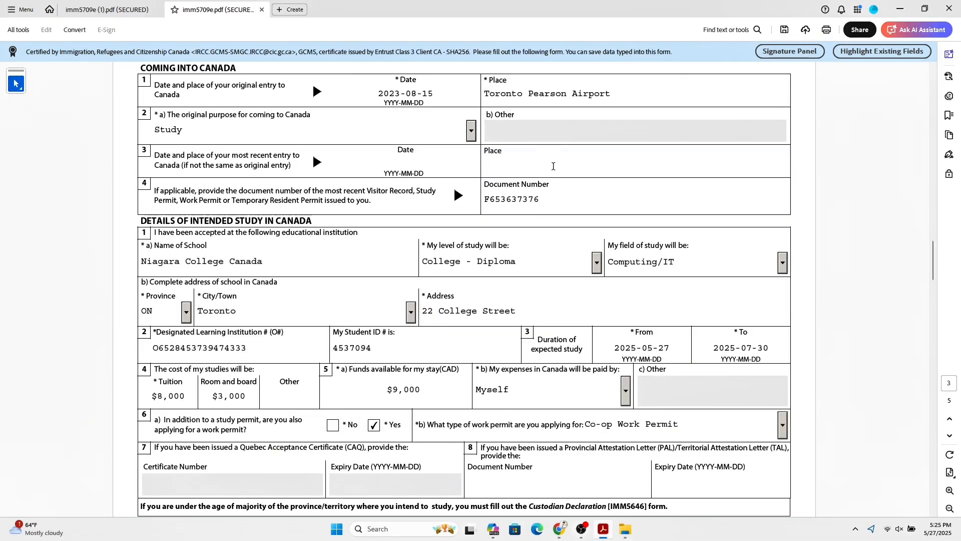
- Check the permit document number, DLI number and study start date 2025-05-27 on page 3
left_click_drag(490, 199, 541, 197)
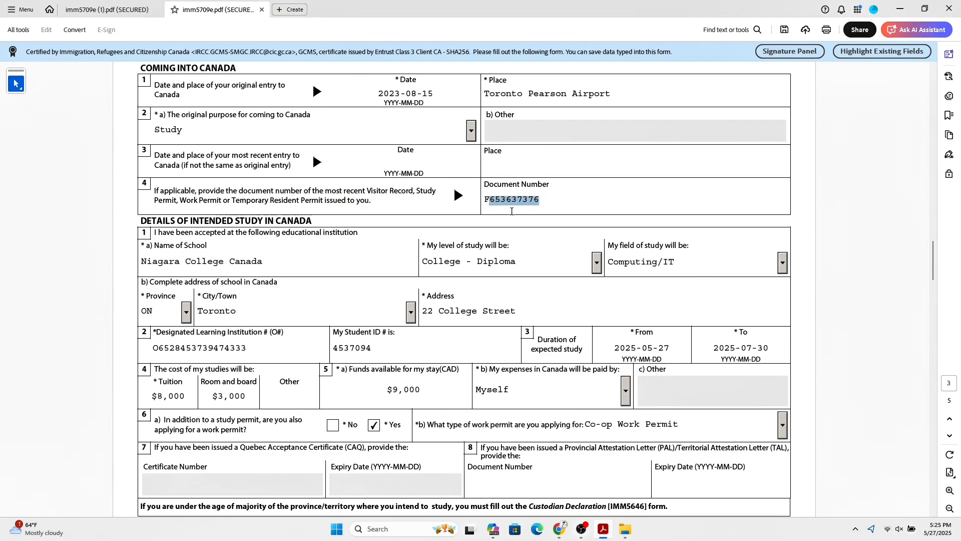
left_click(517, 207)
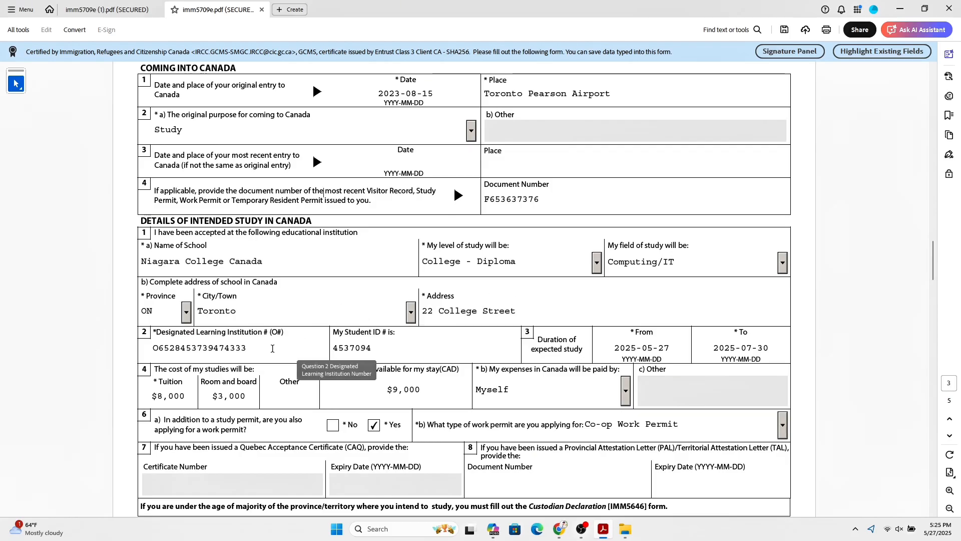
left_click_drag(272, 348, 124, 357)
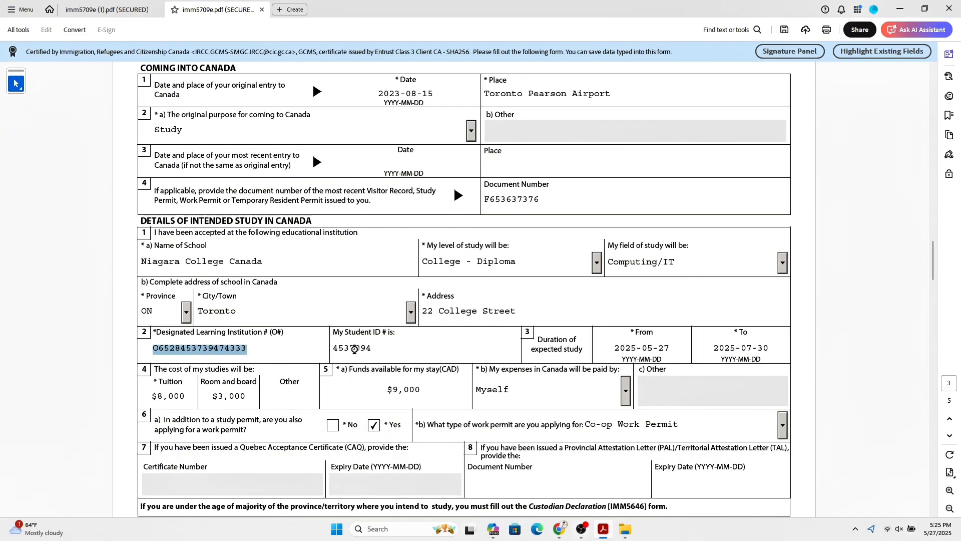
left_click(354, 349)
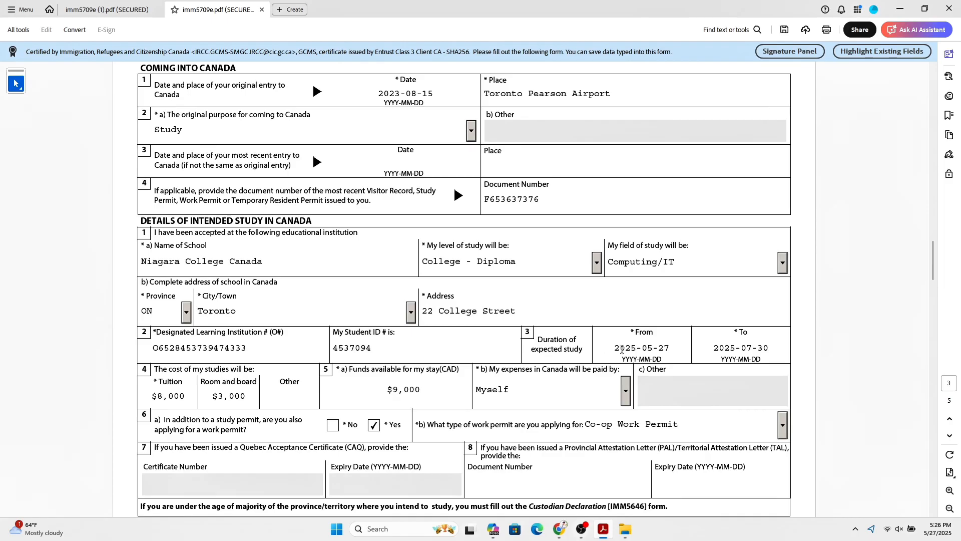
left_click_drag(613, 349, 677, 348)
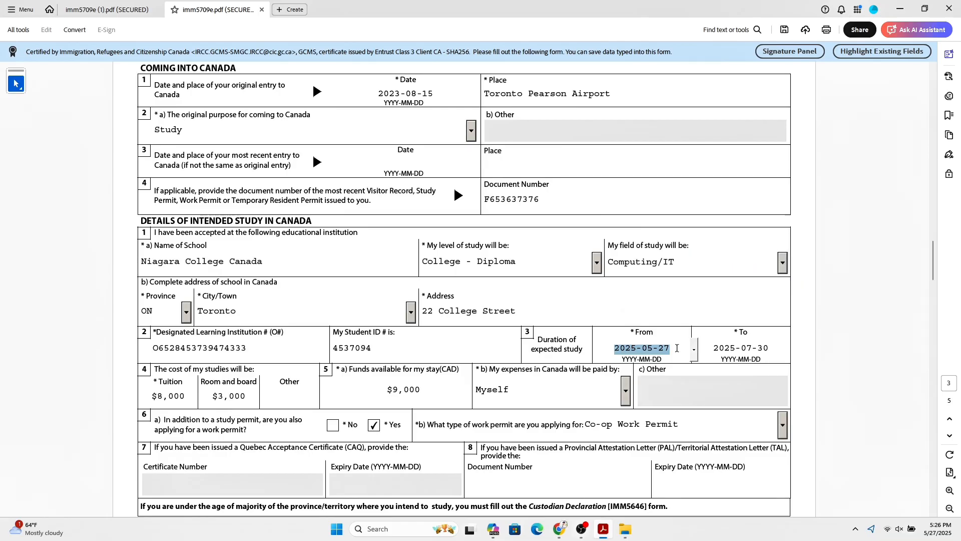
left_click(154, 369)
- Review the study cost and funds available amounts, then scroll toward the Education section
left_click_drag(154, 369, 254, 371)
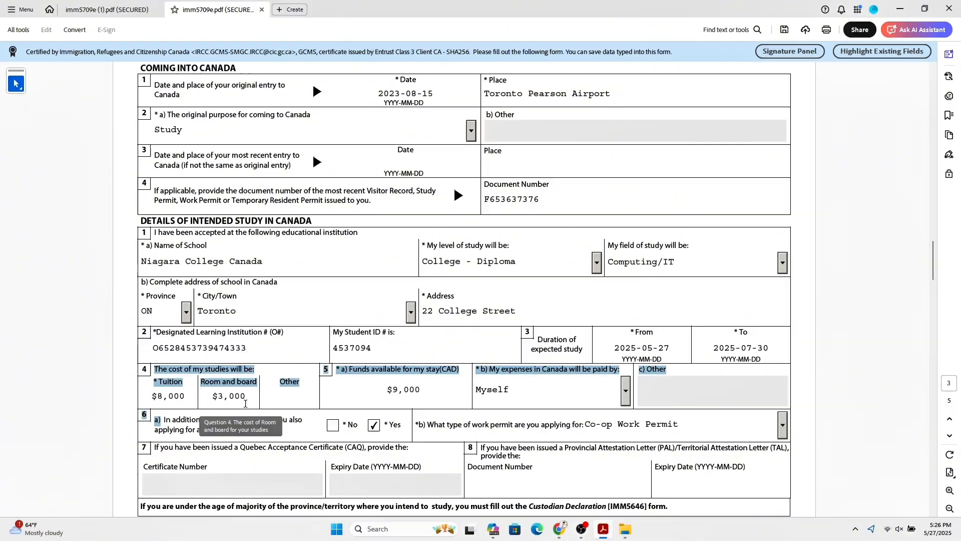
left_click(392, 401)
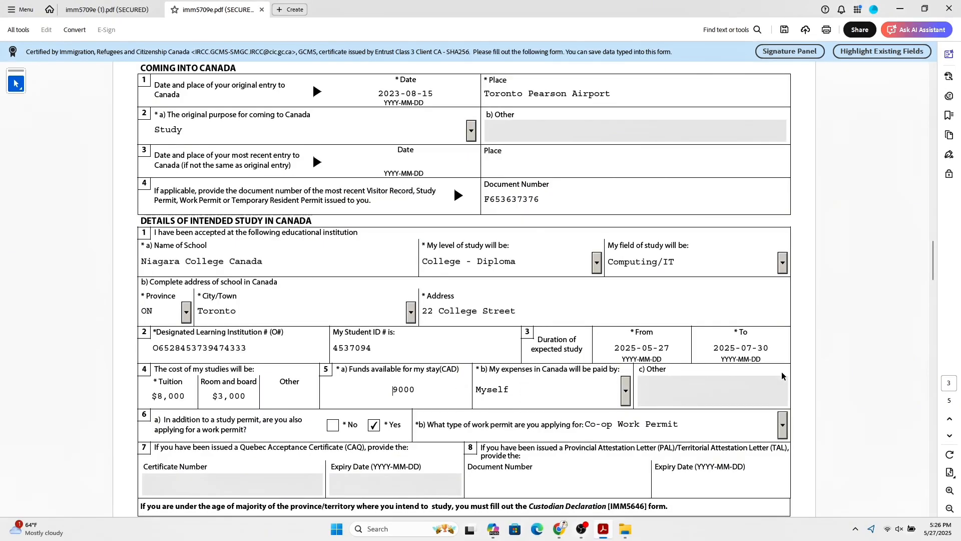
left_click_drag(933, 260, 940, 300)
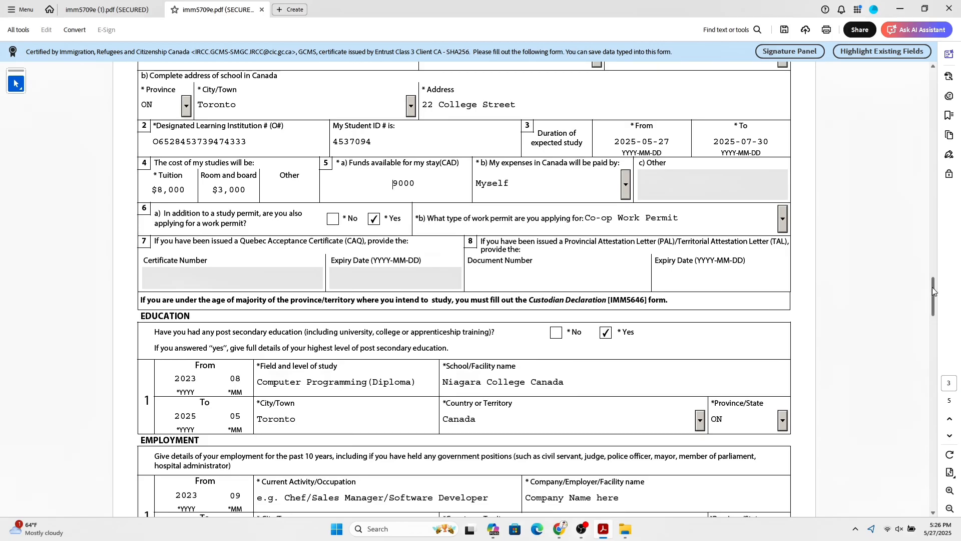
- Scroll through the Niagara College education entry and the 2023-09 to 2024-08 Toronto employment record
left_click_drag(932, 287, 939, 305)
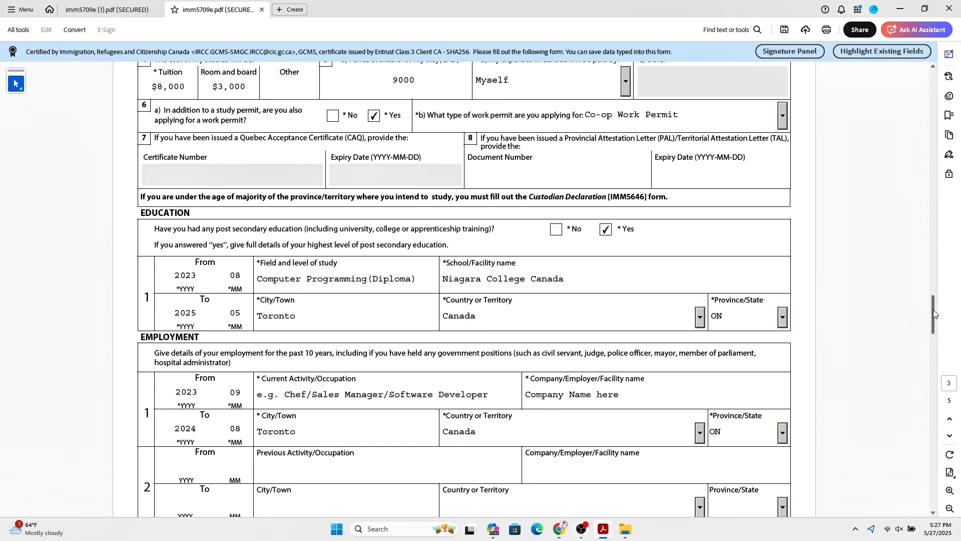
left_click_drag(933, 309, 937, 340)
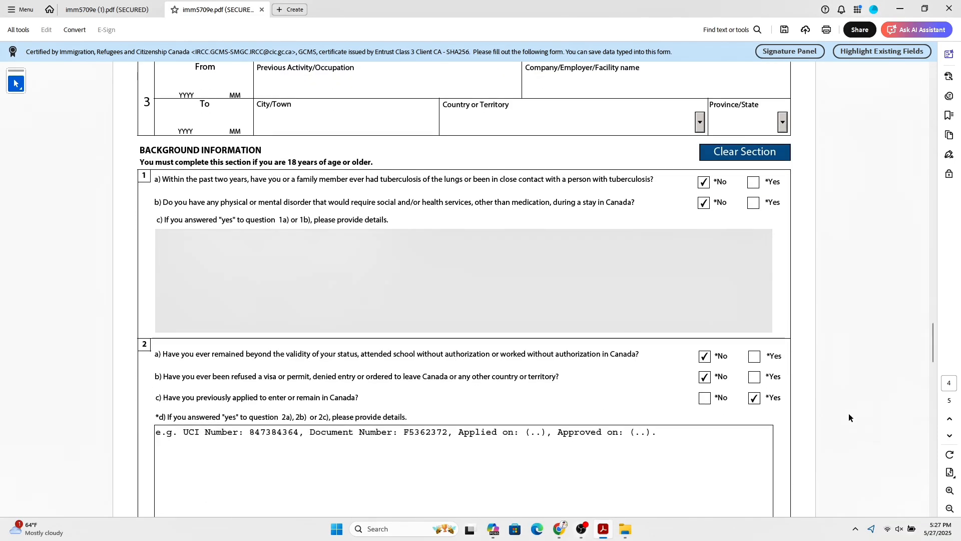
- Review the question 2d details and scroll to the signed declaration dated 2025-05-27 on page 5
left_click_drag(932, 330, 934, 347)
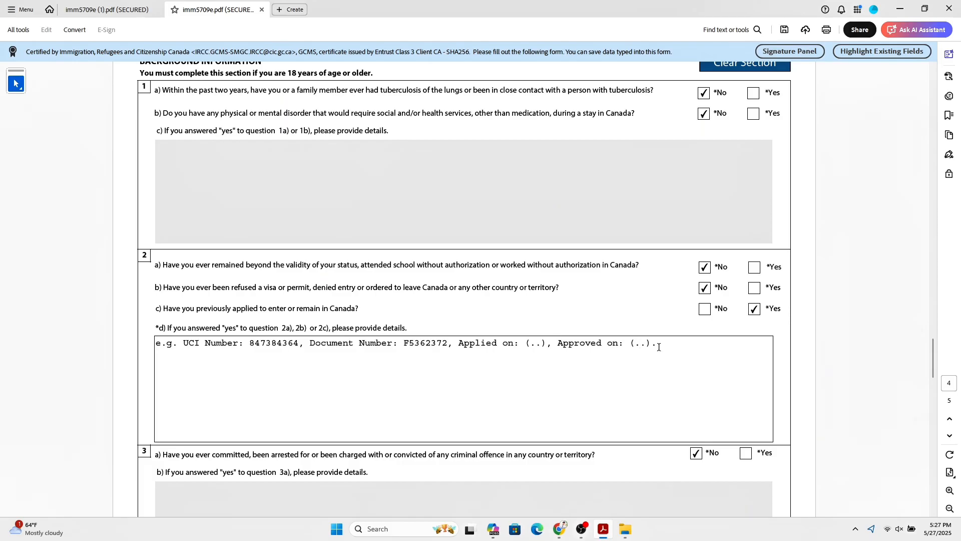
left_click_drag(667, 344, 148, 346)
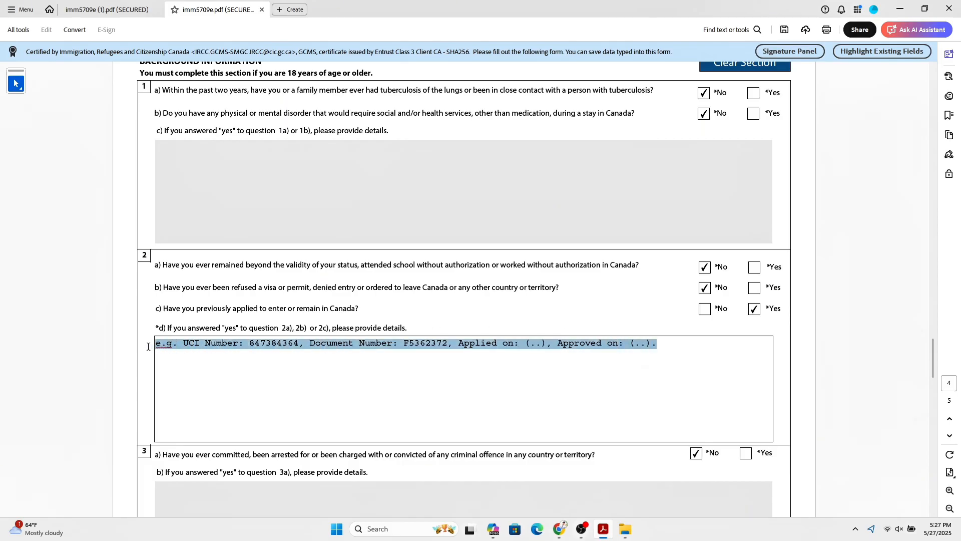
left_click_drag(934, 355, 939, 400)
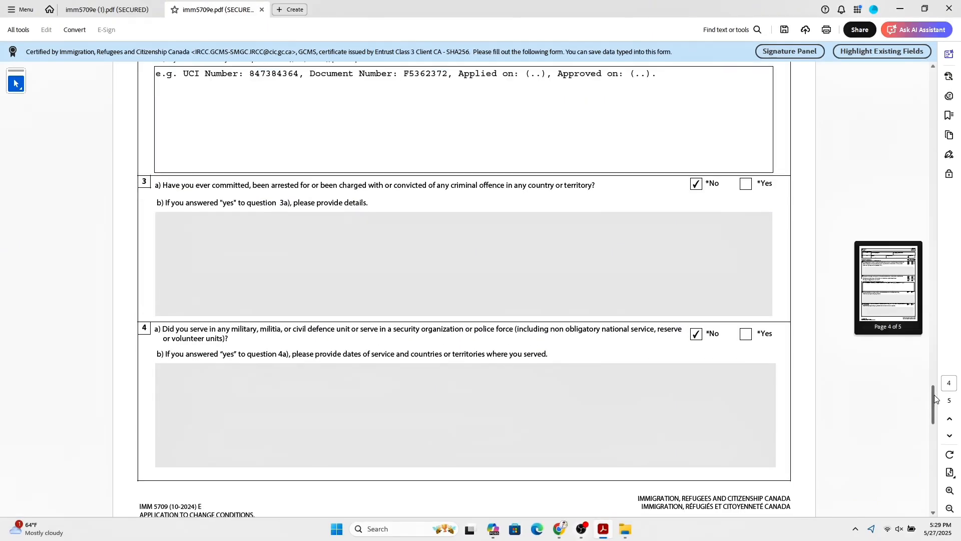
left_click_drag(934, 398, 937, 413)
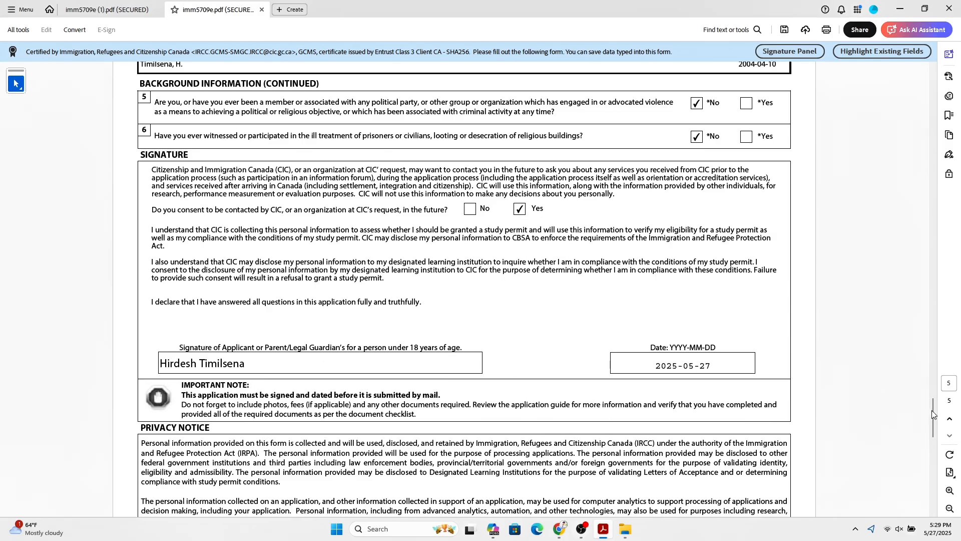
left_click_drag(934, 410, 934, 451)
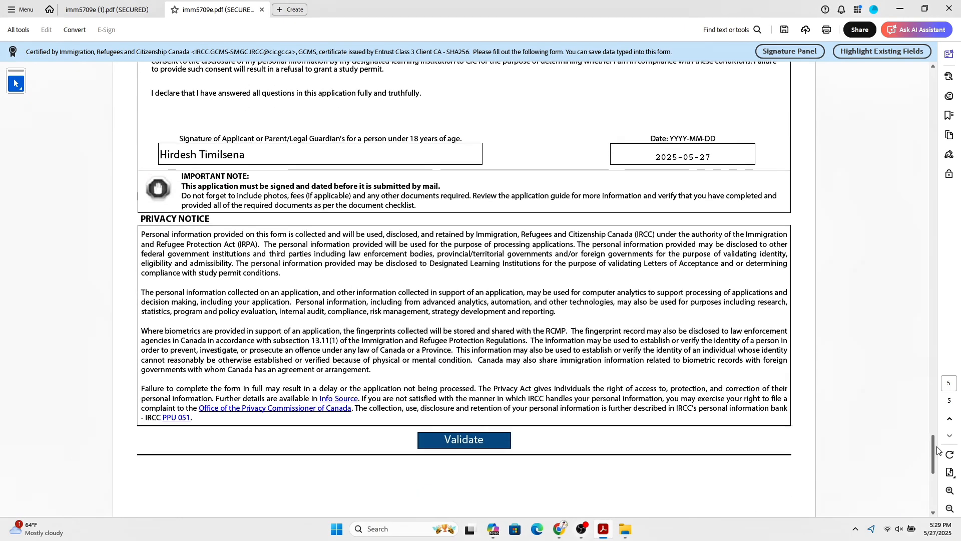
- Validate the IMM 5709 form, then highlight the $150.00 study permit fee row in the checklist
left_click(482, 443)
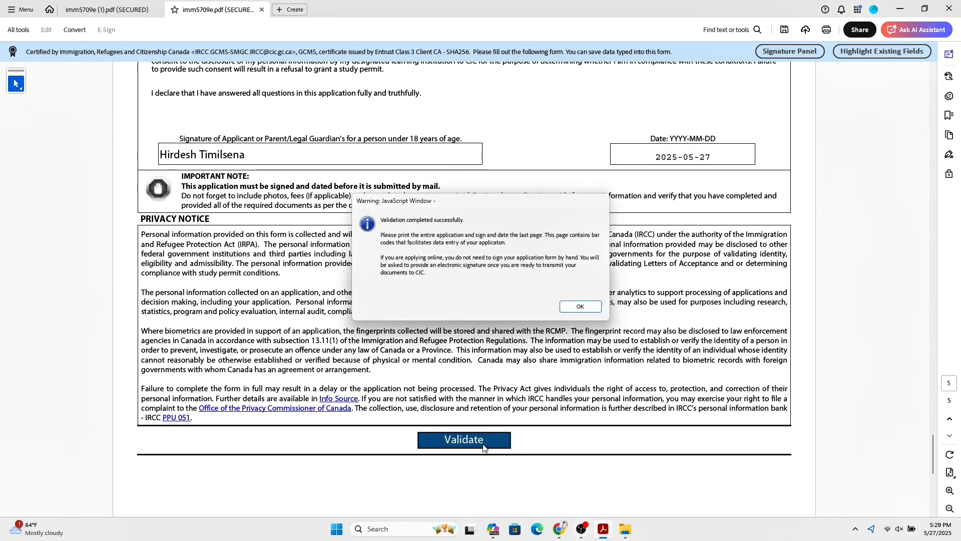
left_click(580, 307)
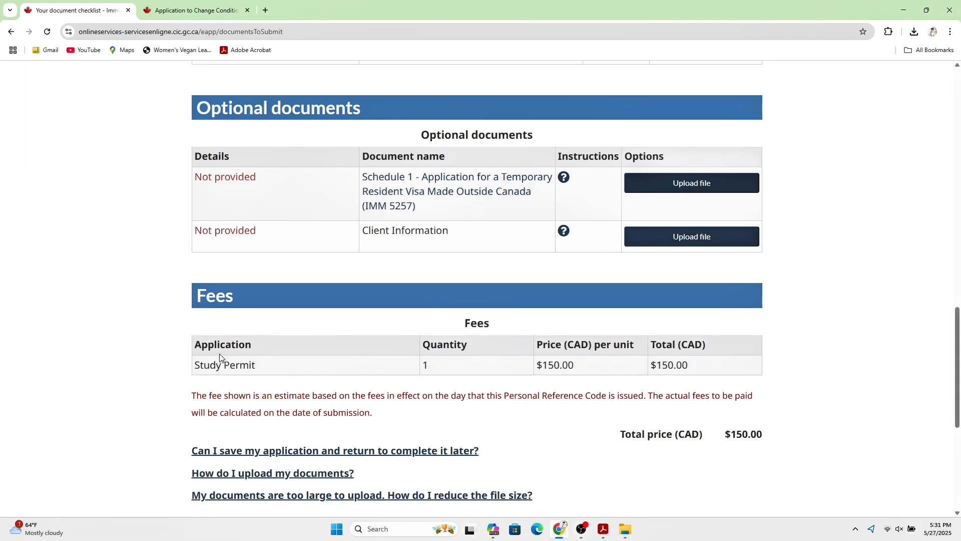
left_click_drag(198, 345, 696, 373)
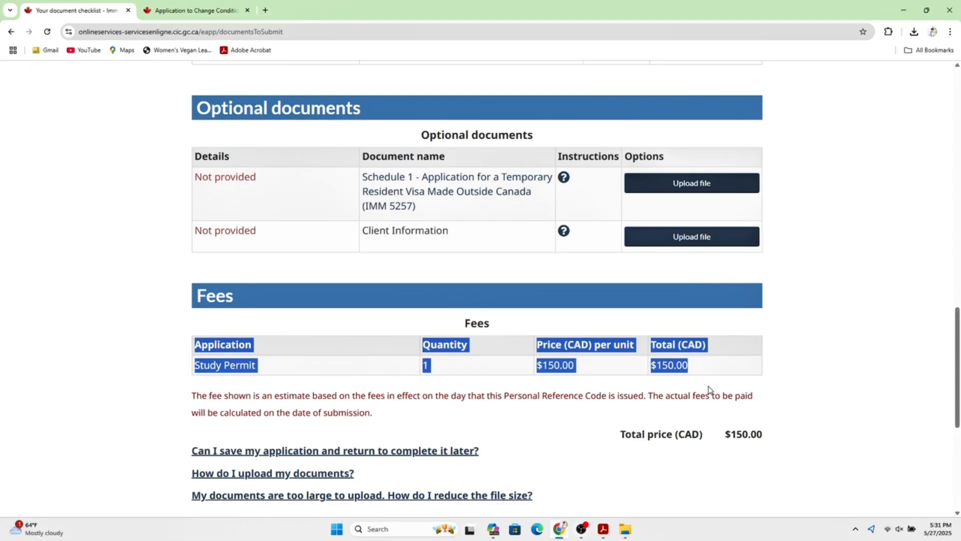